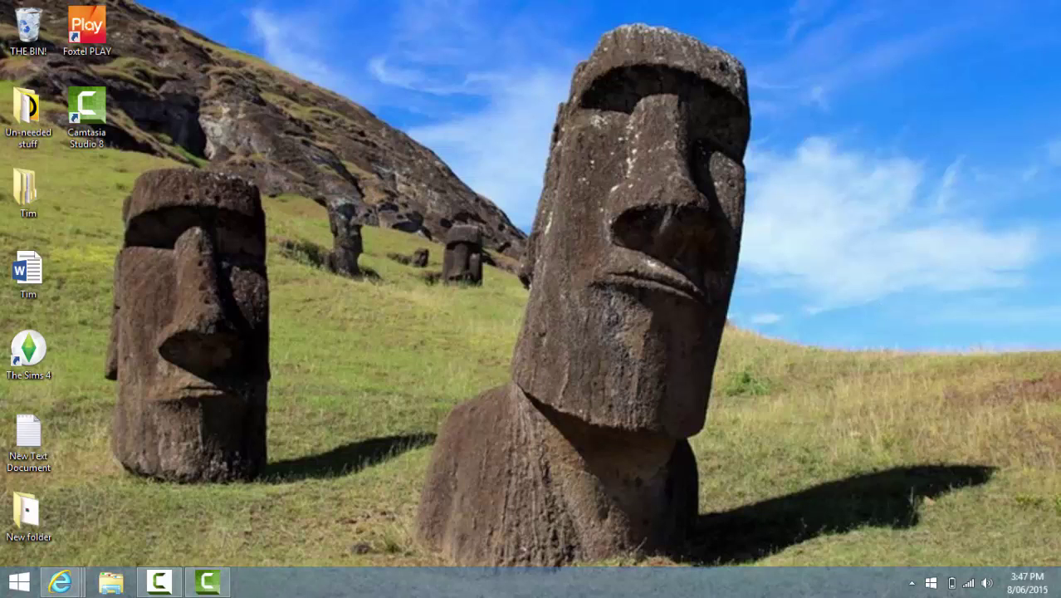
{"action": "left_click", "coordinate": [952, 583]}
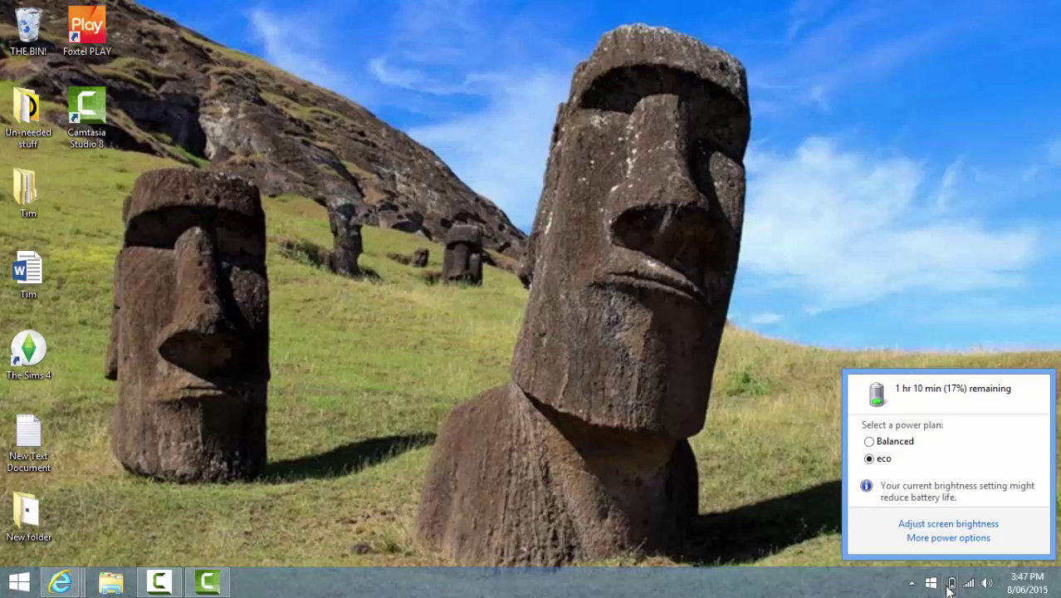
{"action": "left_click", "coordinate": [951, 584]}
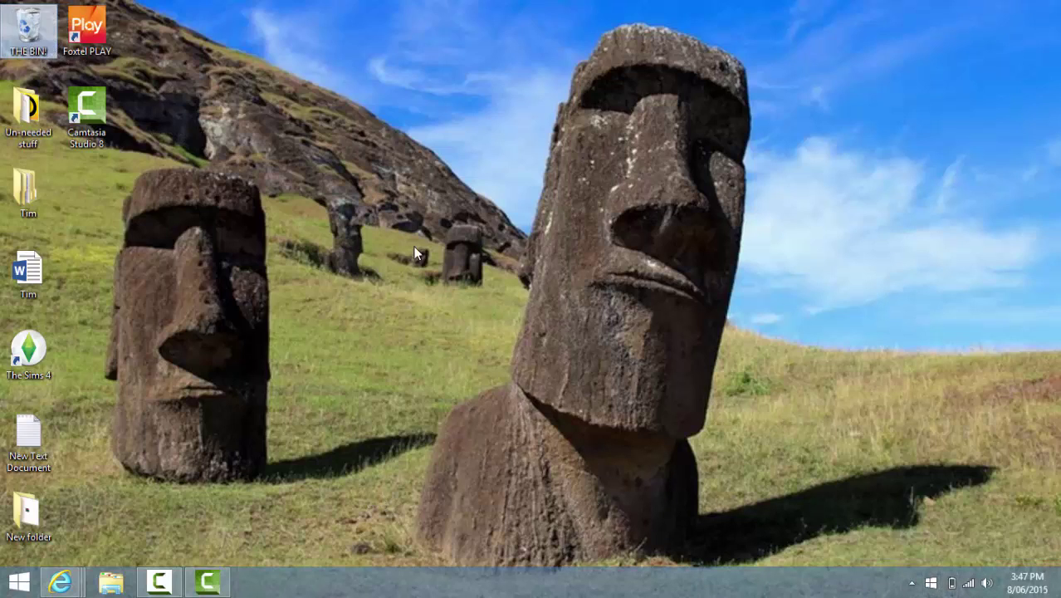
{"action": "left_click_drag", "start_coordinate": [353, 157], "coordinate": [834, 324]}
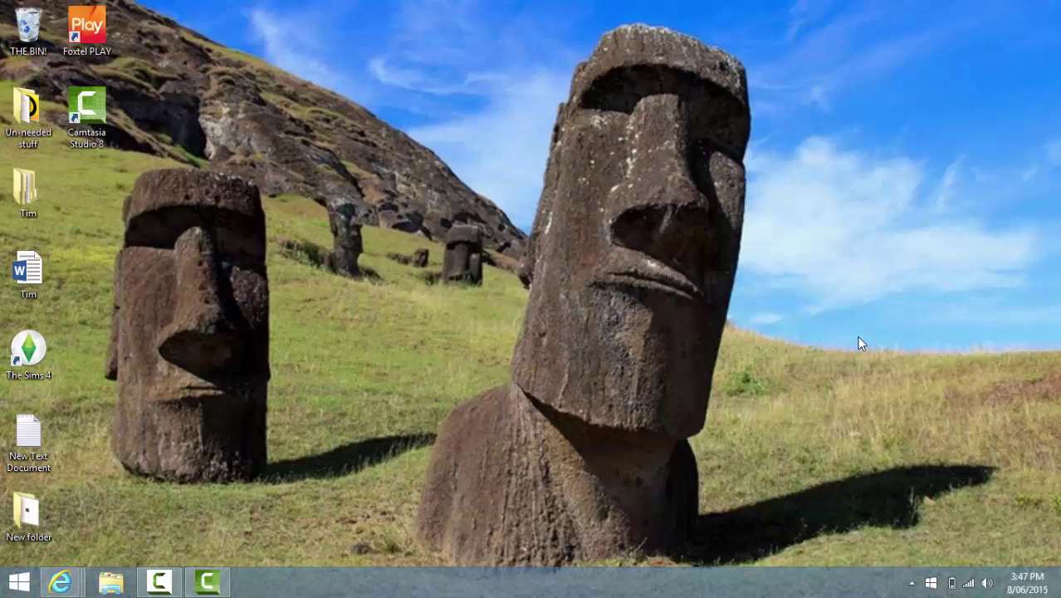
Switch to the Lord of the Rings Mod thread in Internet Explorer and look through it to its Downloads section
{"action": "left_click", "coordinate": [69, 588]}
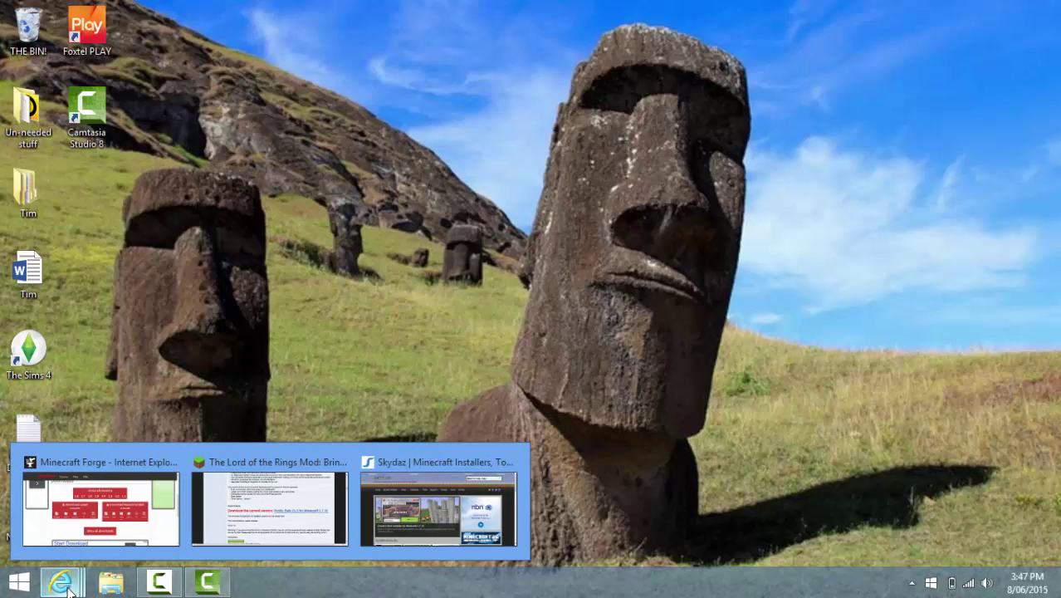
{"action": "mouse_move", "coordinate": [260, 483]}
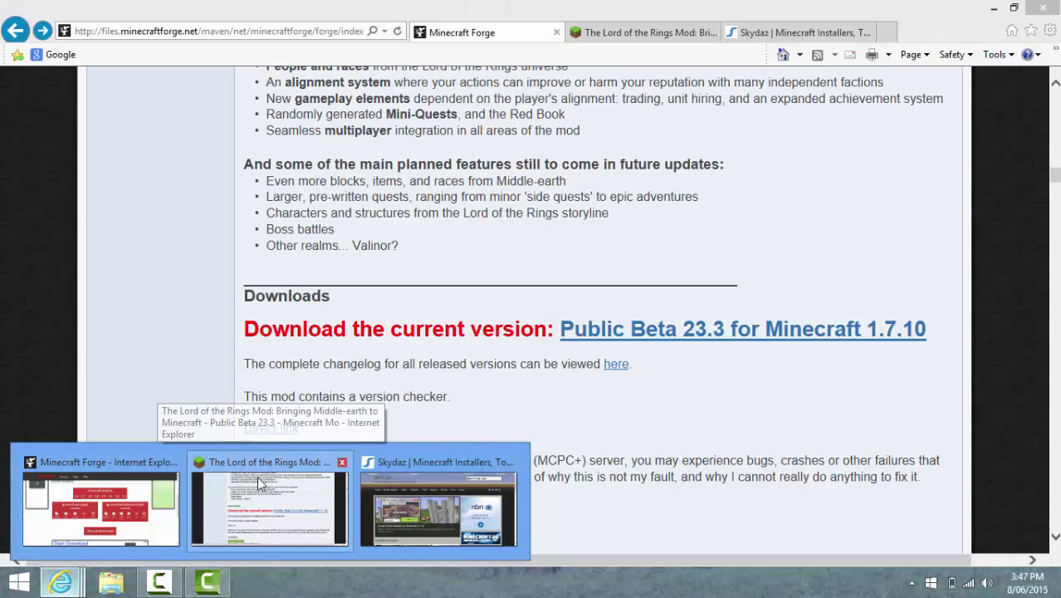
{"action": "left_click", "coordinate": [260, 483]}
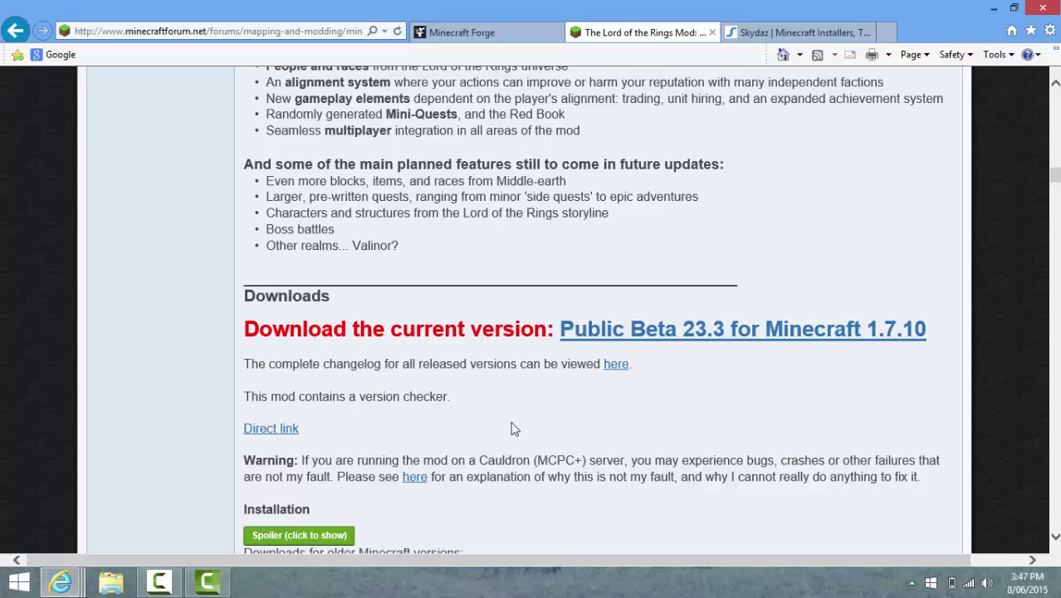
{"action": "scroll", "coordinate": [515, 429], "scroll_direction": "up", "scroll_amount": 15}
{"action": "scroll", "coordinate": [561, 415], "scroll_direction": "up", "scroll_amount": 12}
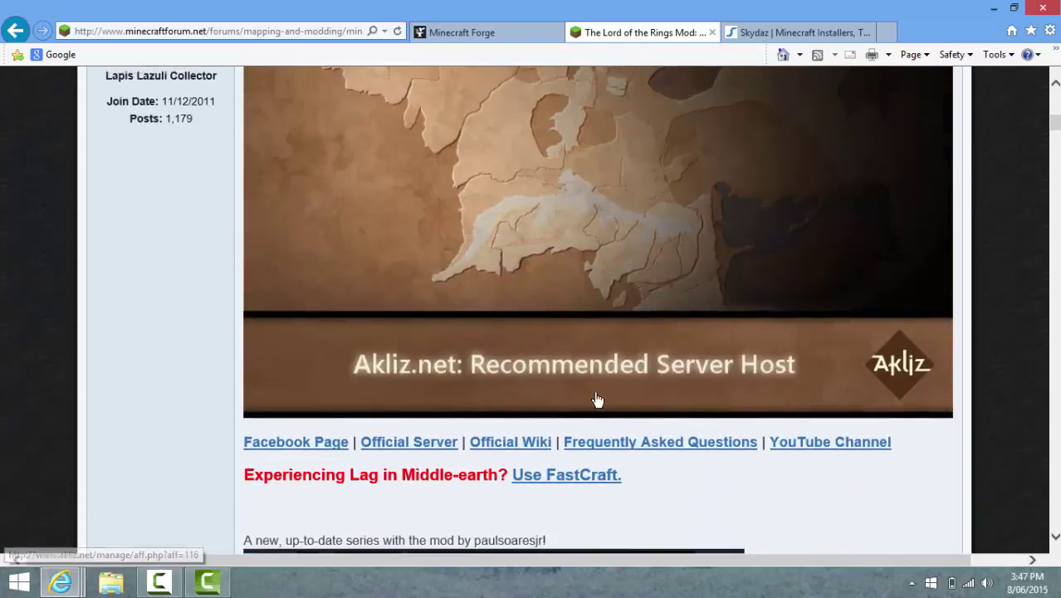
{"action": "scroll", "coordinate": [637, 398], "scroll_direction": "down", "scroll_amount": 2}
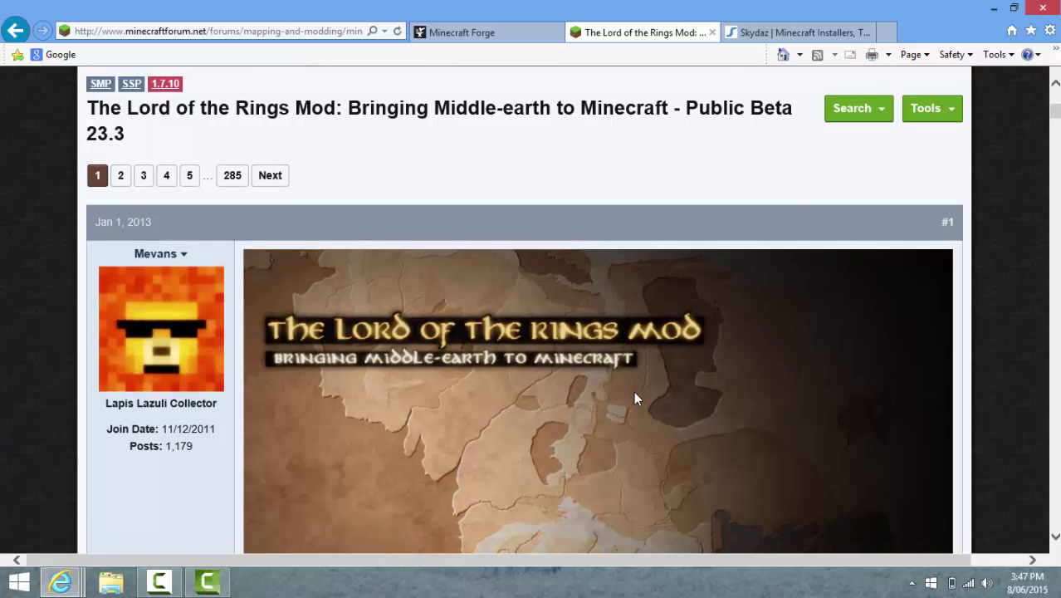
{"action": "scroll", "coordinate": [690, 332], "scroll_direction": "down", "scroll_amount": 8}
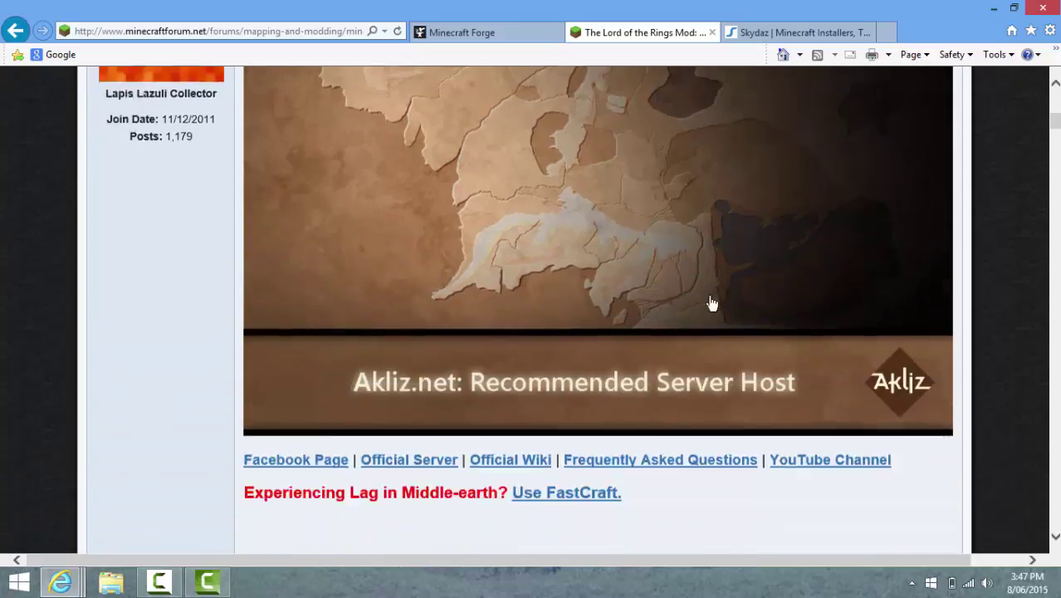
{"action": "scroll", "coordinate": [706, 299], "scroll_direction": "down", "scroll_amount": 9}
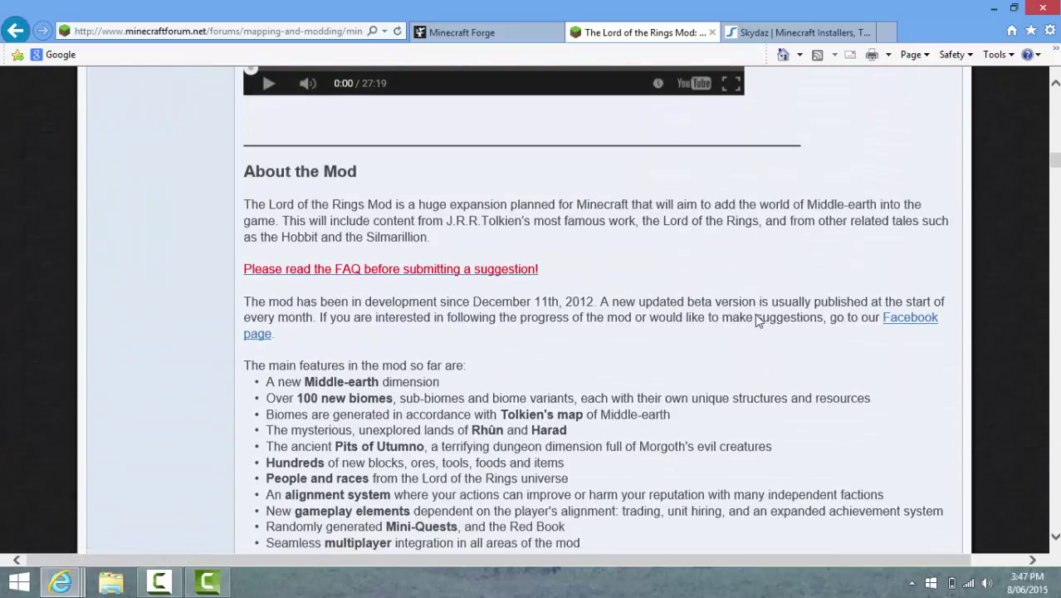
{"action": "scroll", "coordinate": [856, 478], "scroll_direction": "down", "scroll_amount": 6}
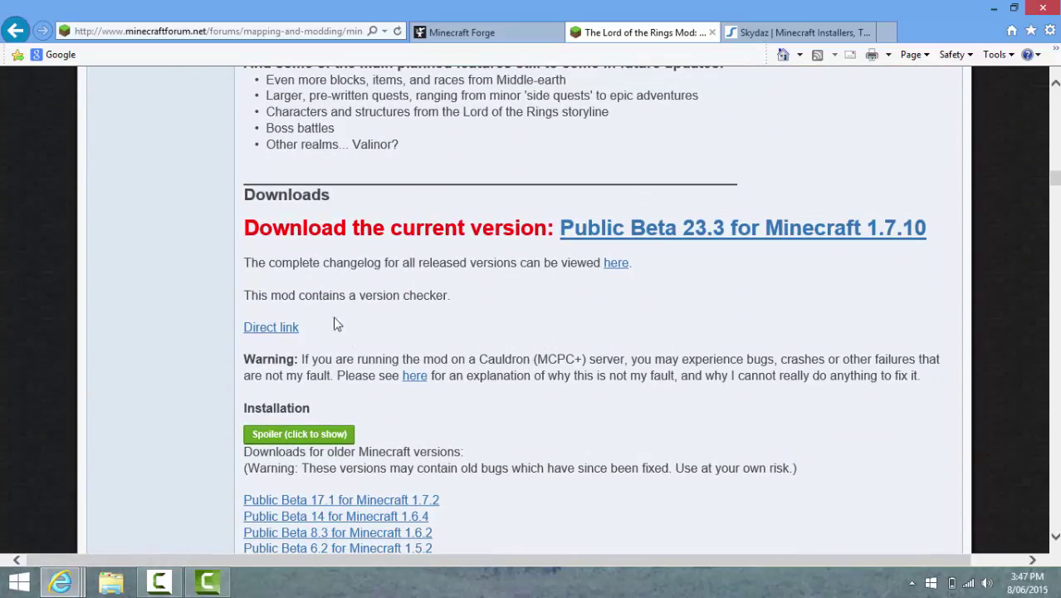
Follow the current version link, Public Beta 23.3 for Minecraft 1.7.10, and skip the advert to reach the MediaFire page
{"action": "triple_click", "coordinate": [262, 230]}
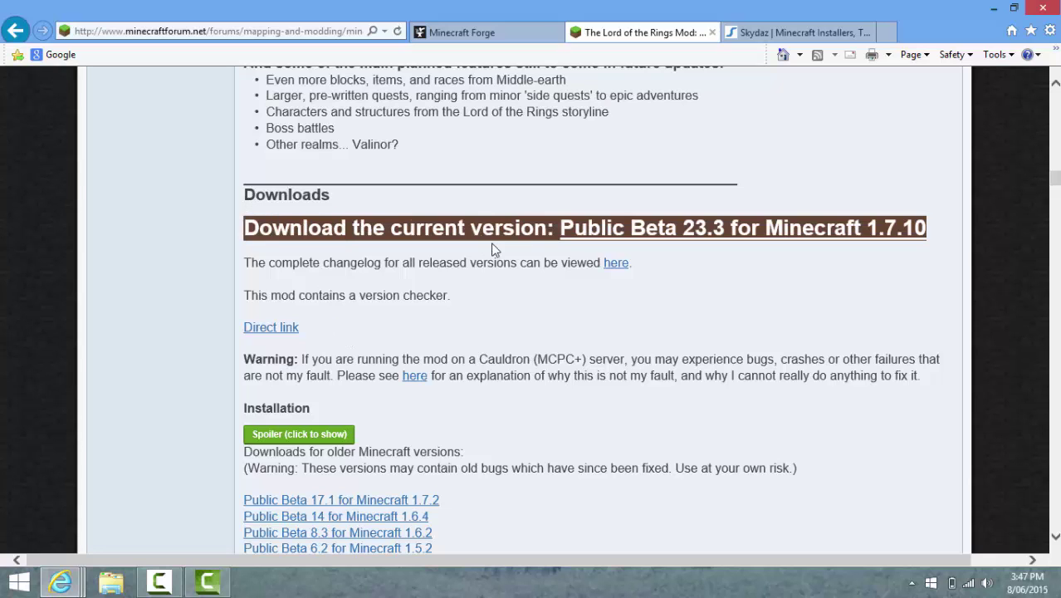
{"action": "left_click", "coordinate": [970, 255]}
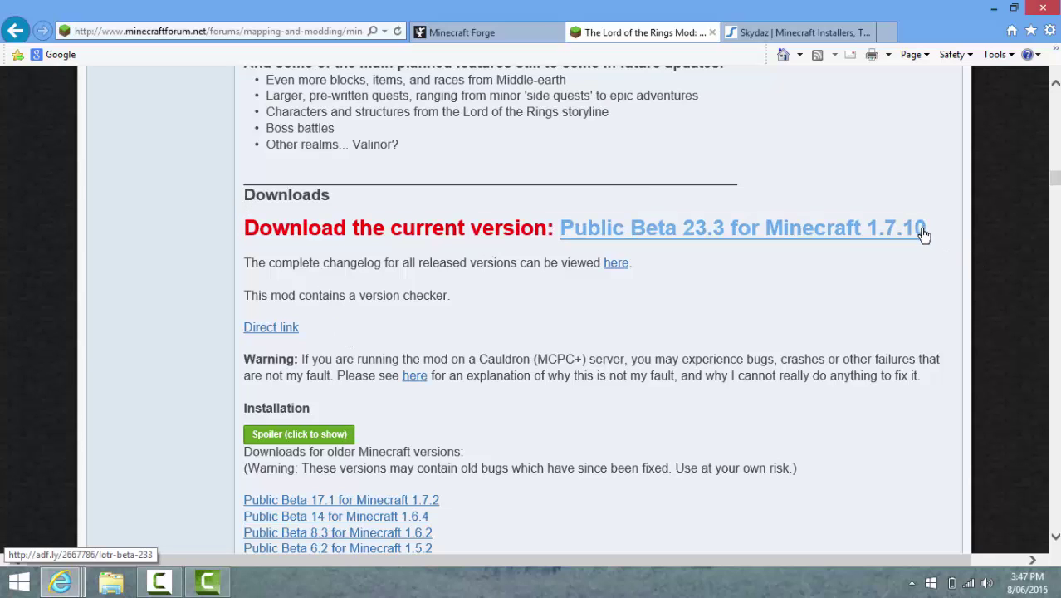
{"action": "triple_click", "coordinate": [889, 226]}
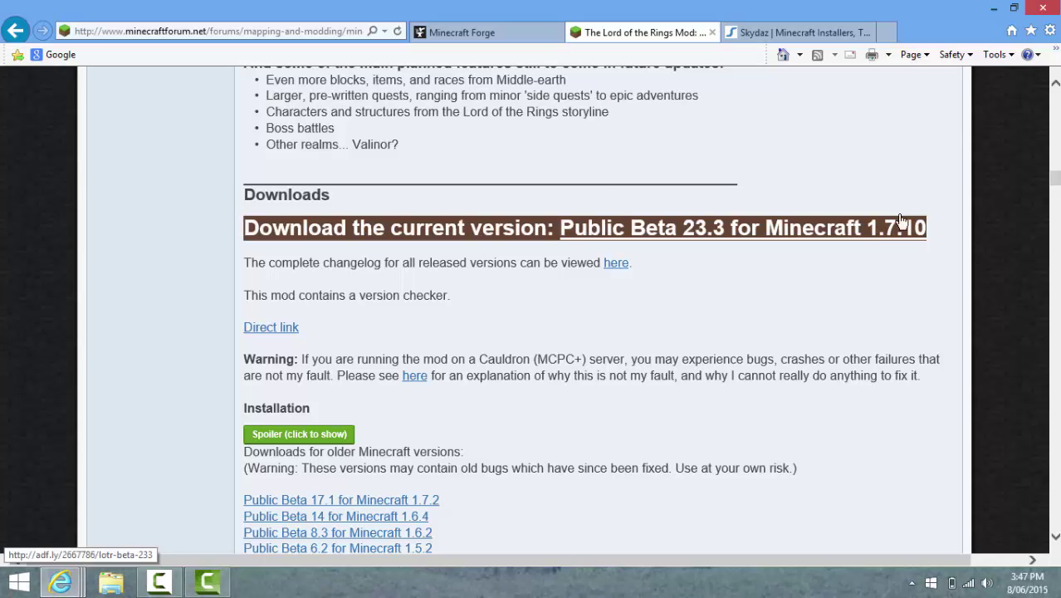
{"action": "triple_click", "coordinate": [825, 206]}
{"action": "left_click", "coordinate": [918, 226]}
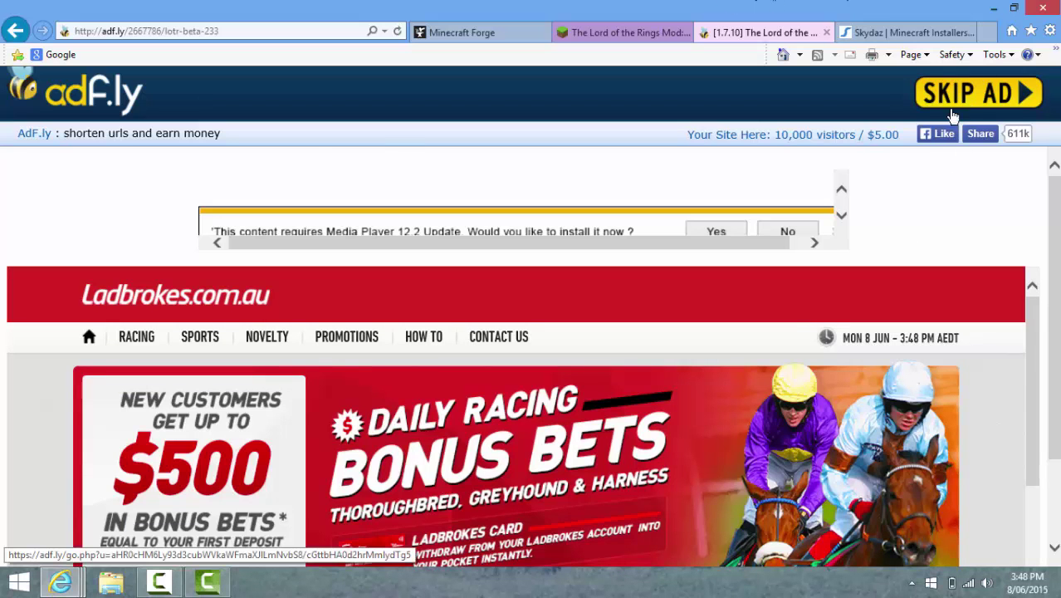
{"action": "left_click", "coordinate": [941, 97]}
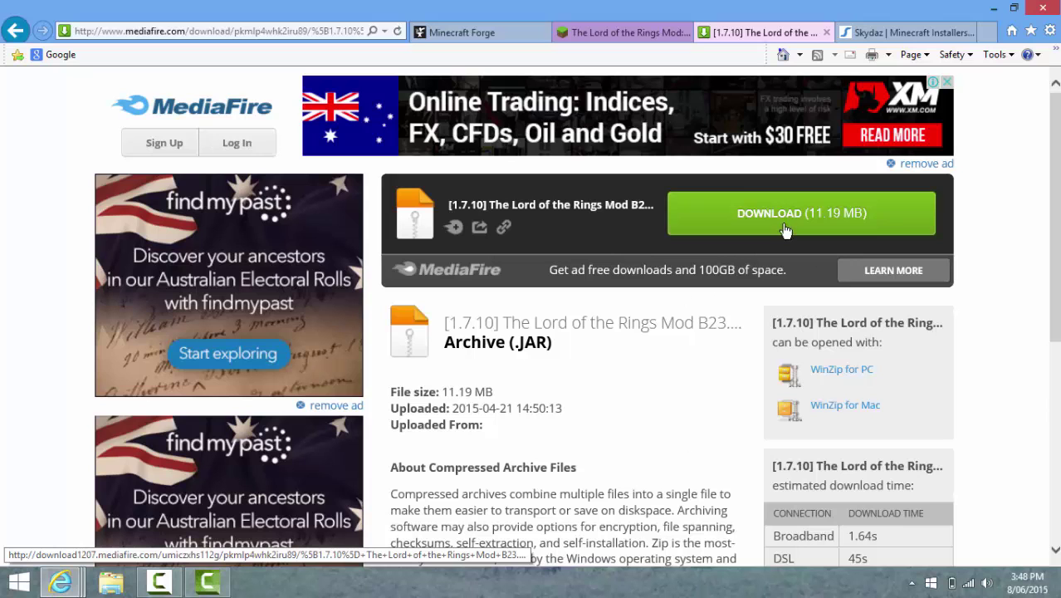
Download and save the Lord of the Rings Mod B23.3 jar from MediaFire, closing the pop-up advert window
{"action": "left_click", "coordinate": [601, 176]}
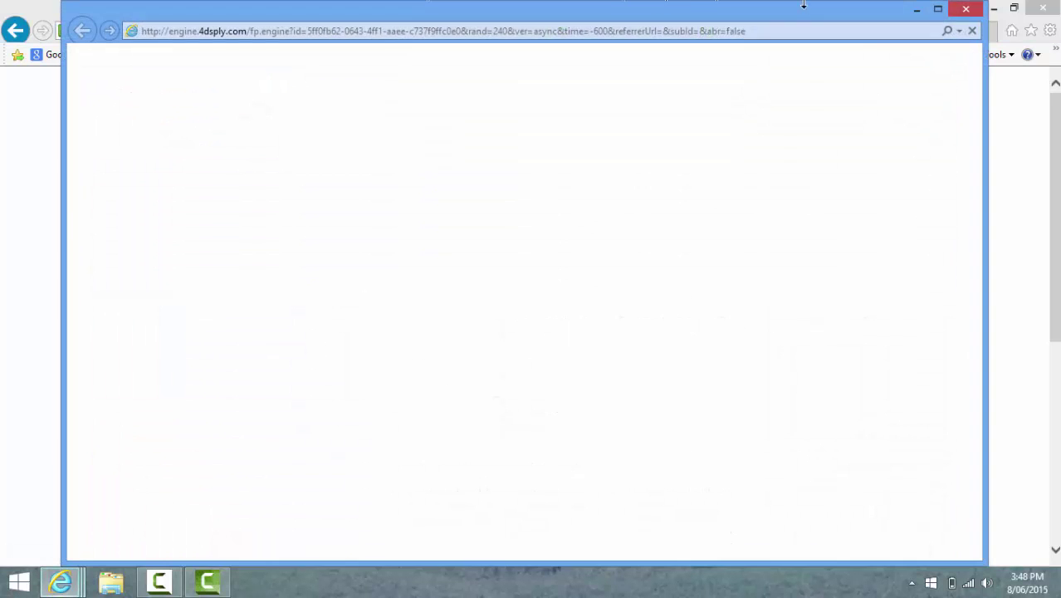
{"action": "left_click", "coordinate": [967, 10]}
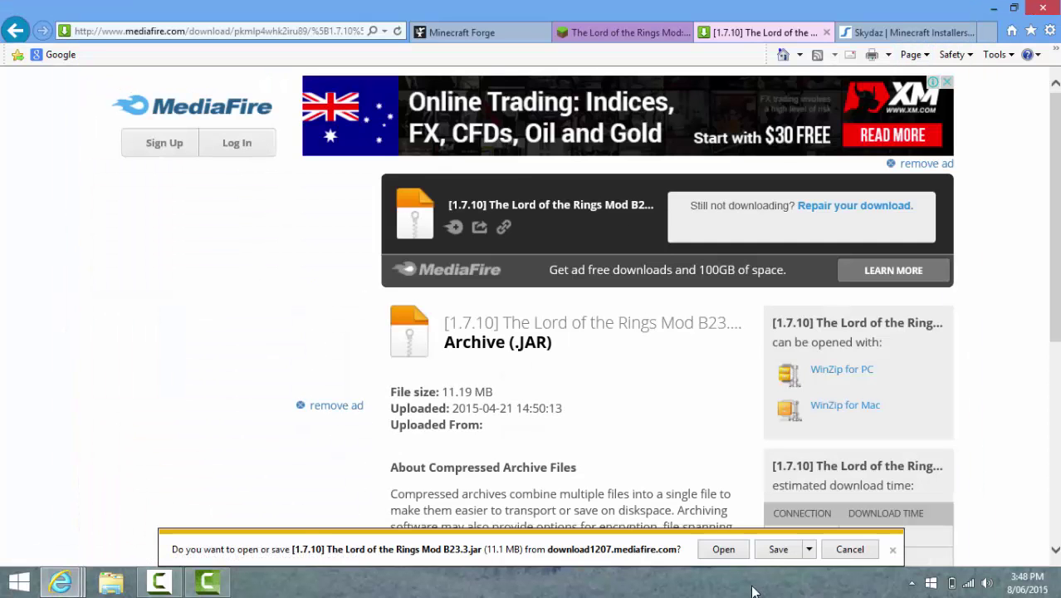
{"action": "left_click", "coordinate": [779, 555]}
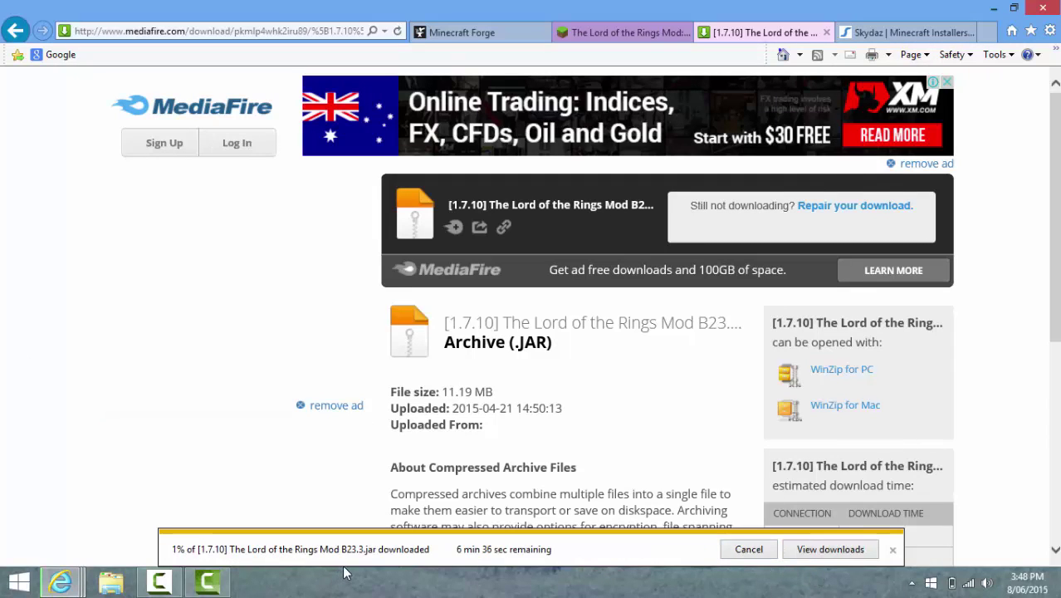
Go to the Minecraft Forge downloads page and choose the builds for Minecraft 1.7.10
{"action": "left_click", "coordinate": [471, 33]}
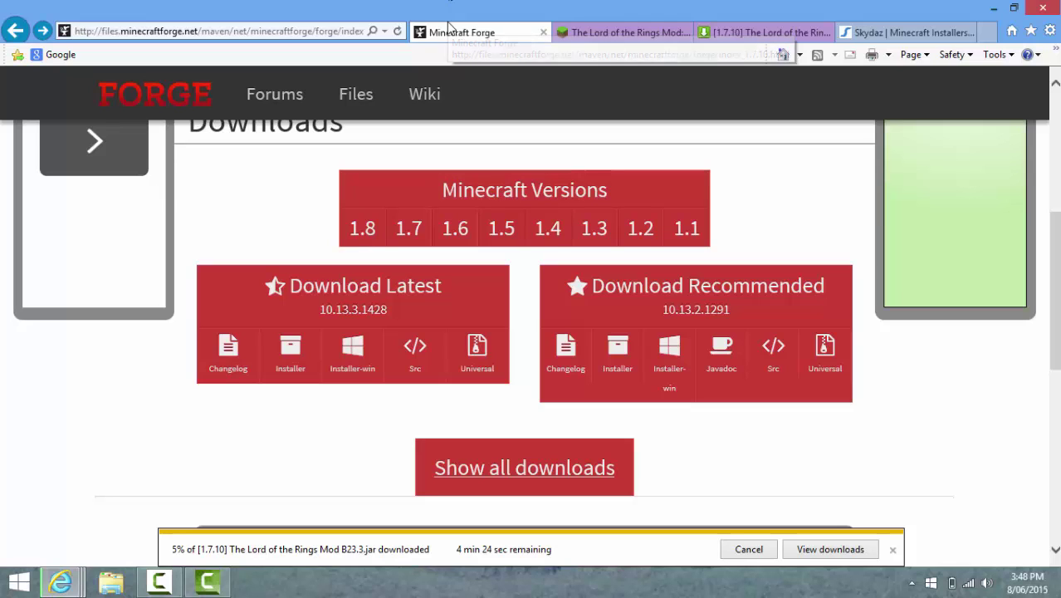
{"action": "mouse_move", "coordinate": [415, 230]}
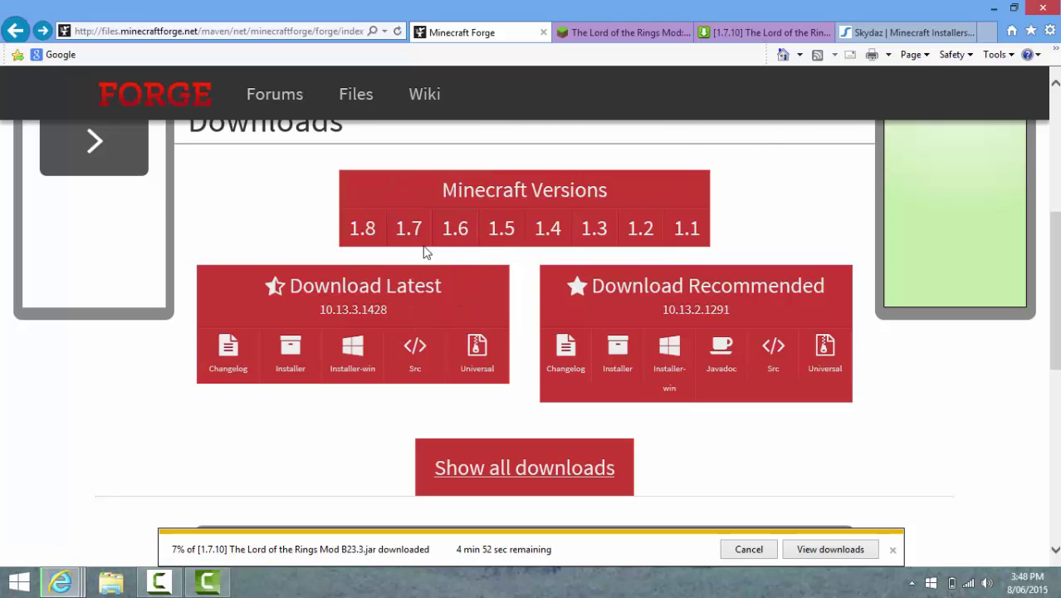
{"action": "mouse_move", "coordinate": [359, 227]}
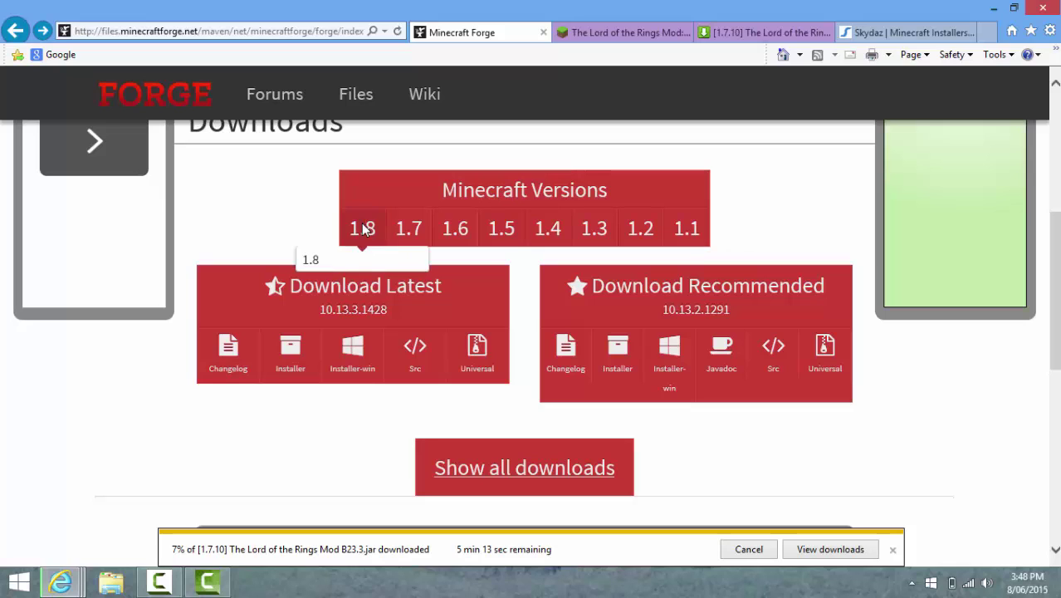
{"action": "left_click", "coordinate": [328, 267]}
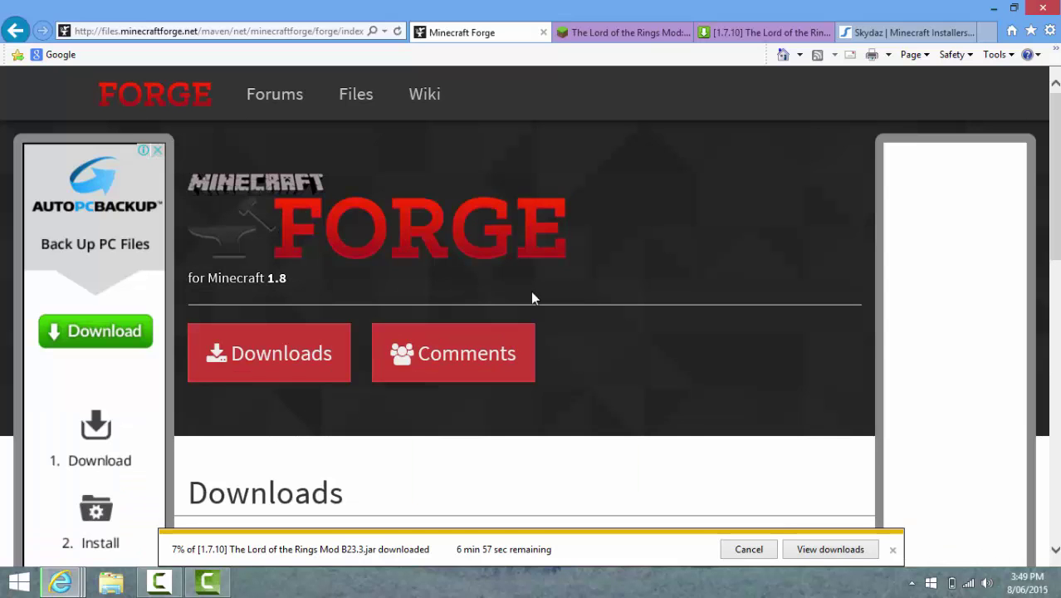
{"action": "scroll", "coordinate": [465, 324], "scroll_direction": "down", "scroll_amount": 5}
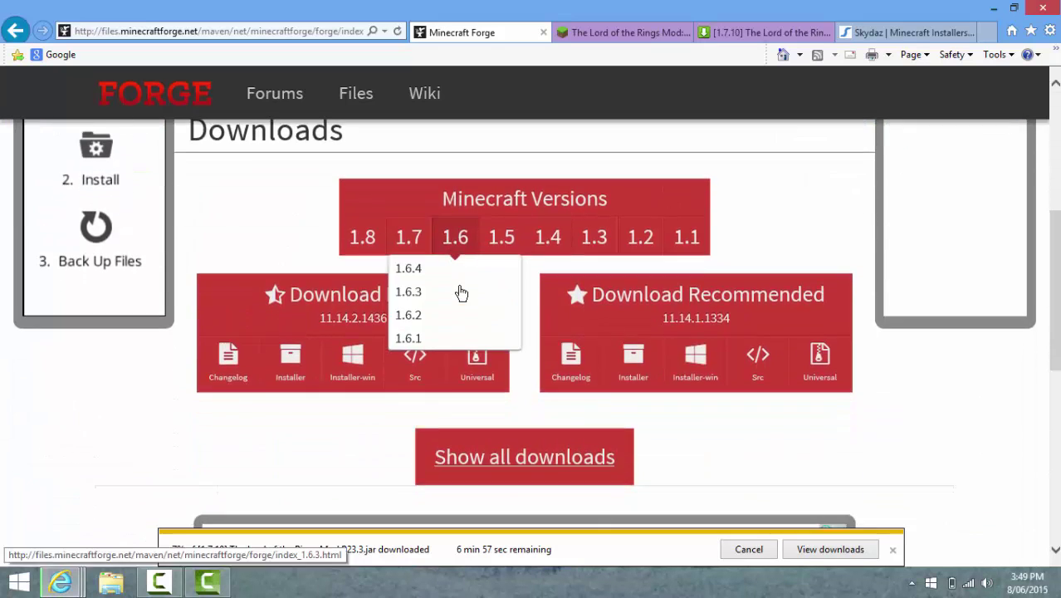
{"action": "mouse_move", "coordinate": [396, 251]}
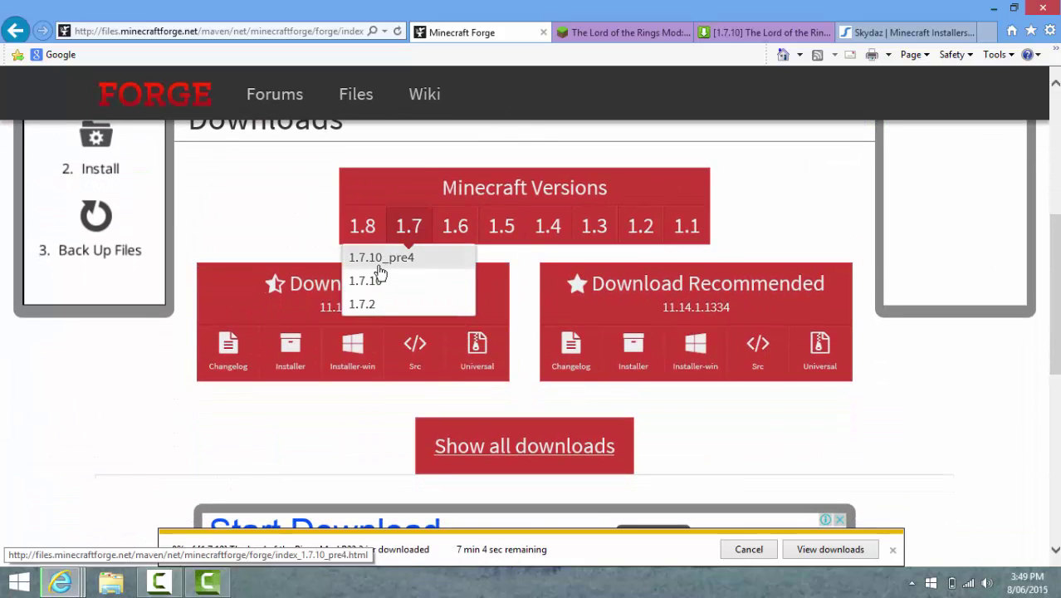
{"action": "left_click", "coordinate": [374, 292]}
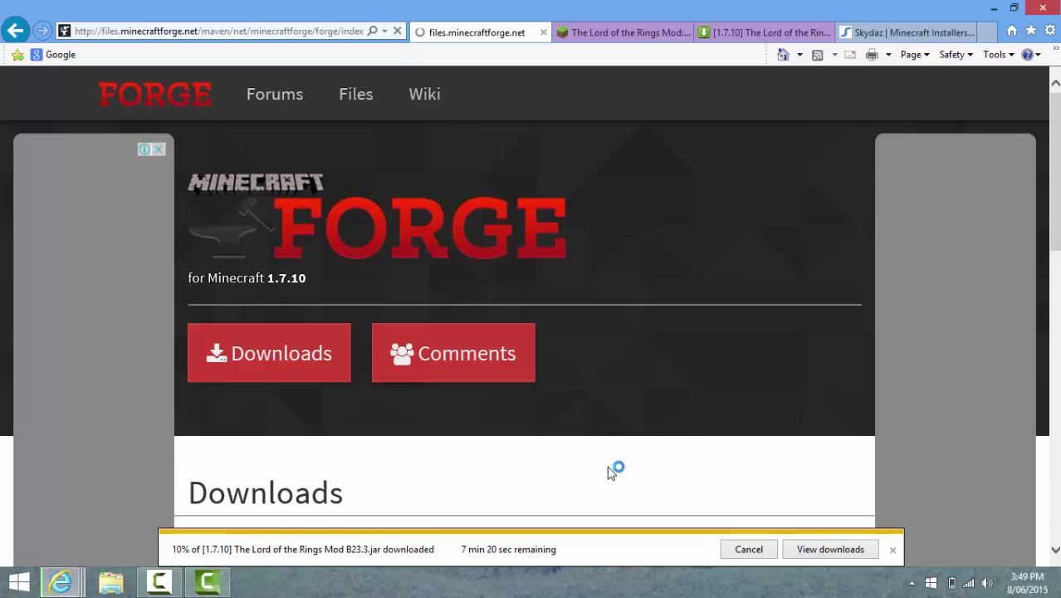
Get the recommended Forge 10.13.2.1291 Windows installer, skip the advert, and run the downloaded file
{"action": "scroll", "coordinate": [598, 448], "scroll_direction": "down", "scroll_amount": 3}
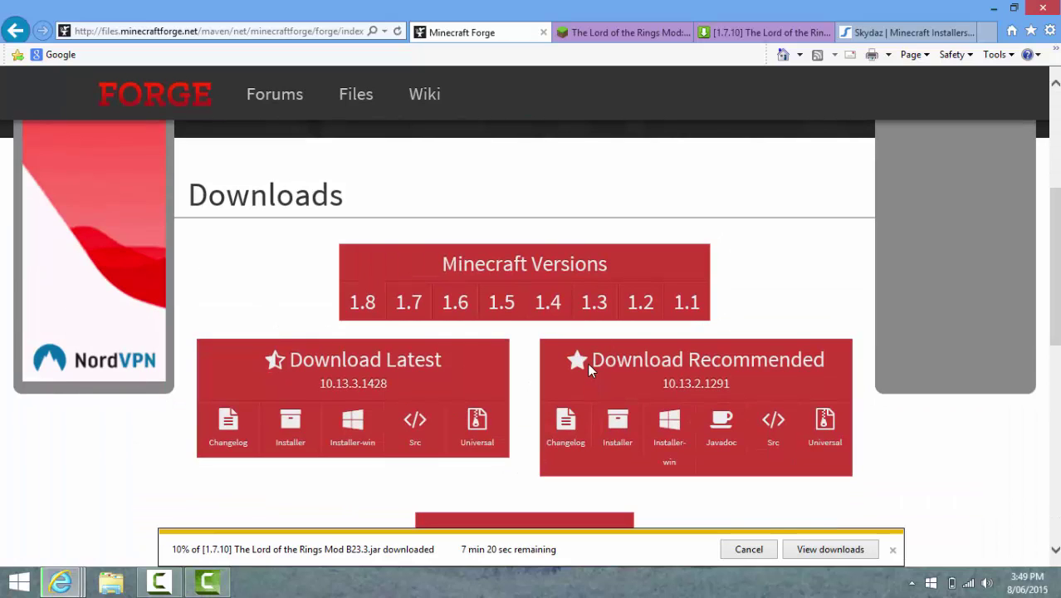
{"action": "left_click", "coordinate": [280, 359]}
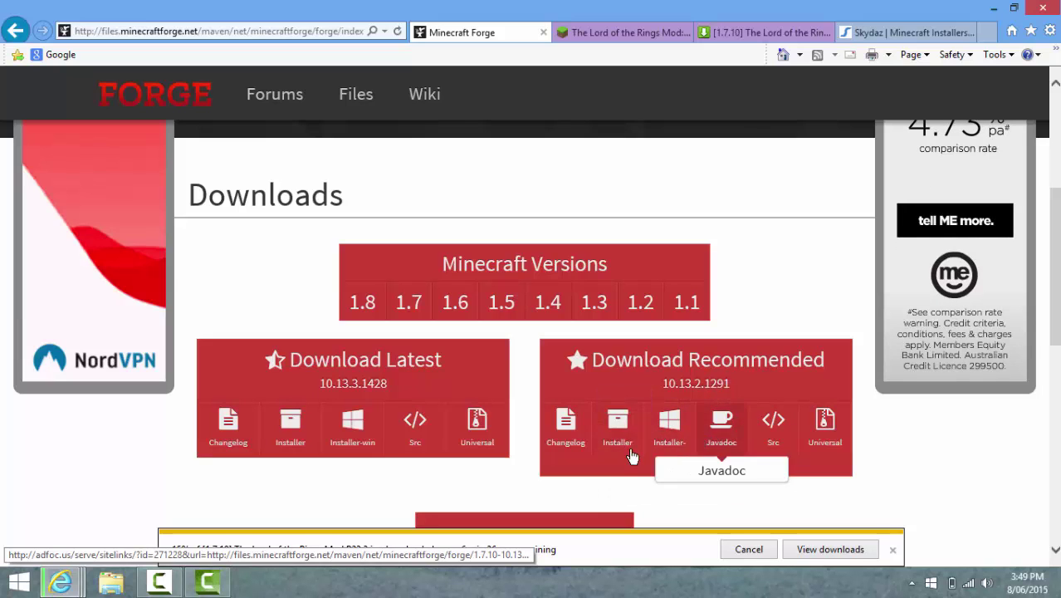
{"action": "left_click", "coordinate": [682, 441]}
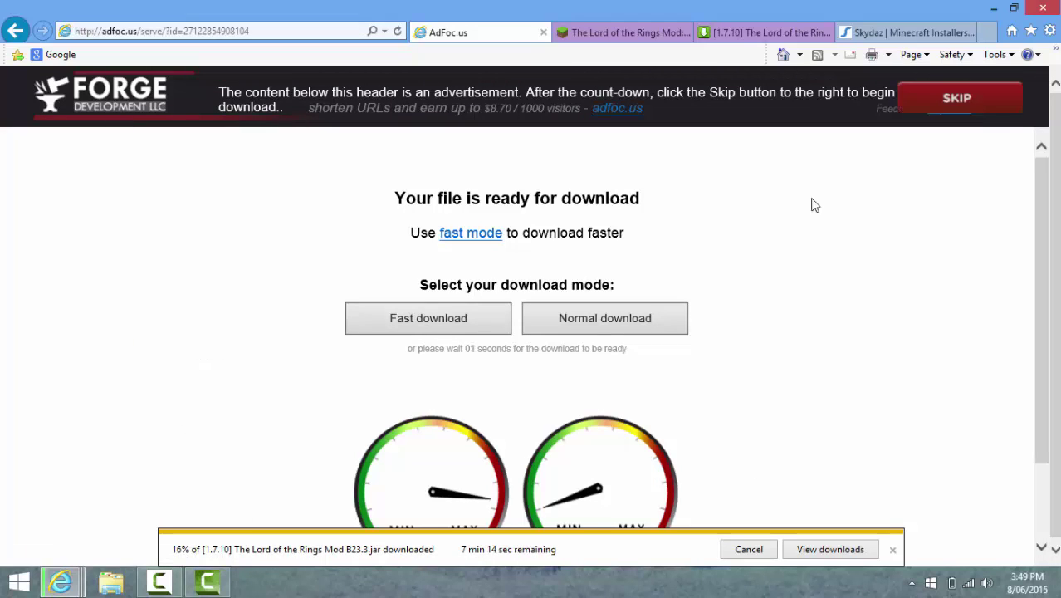
{"action": "left_click", "coordinate": [986, 98]}
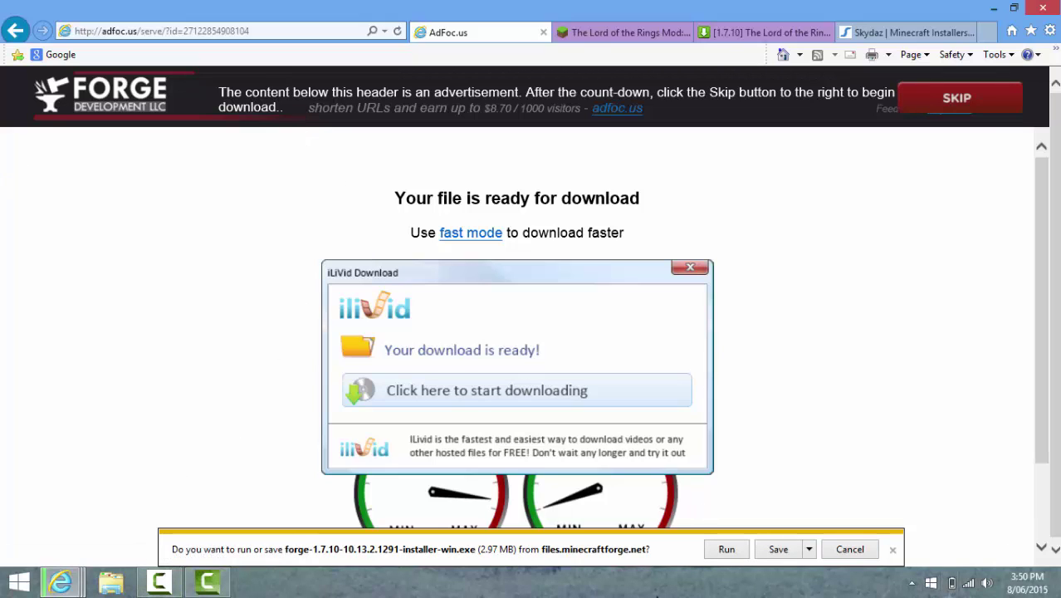
{"action": "left_click", "coordinate": [721, 550]}
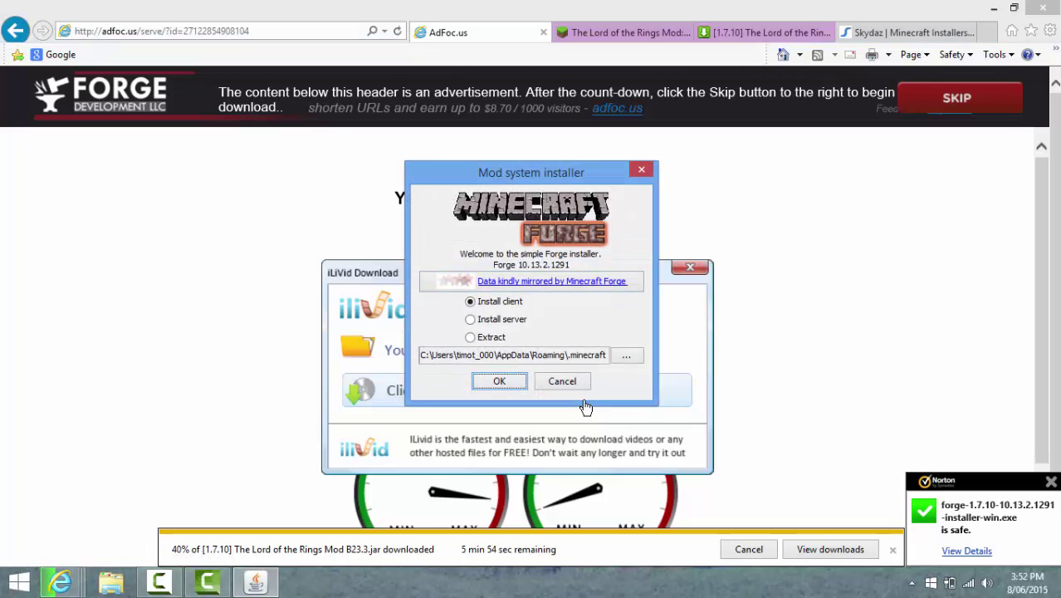
Install the Forge client into the default .minecraft folder and dismiss the completion message
{"action": "left_click_drag", "start_coordinate": [460, 181], "coordinate": [428, 169]}
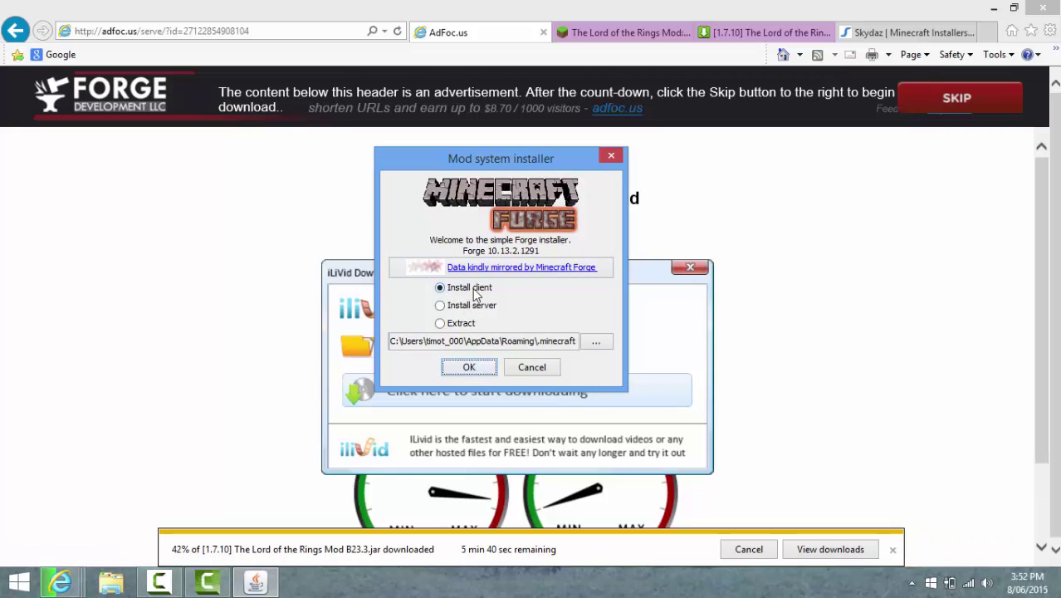
{"action": "left_click", "coordinate": [465, 372]}
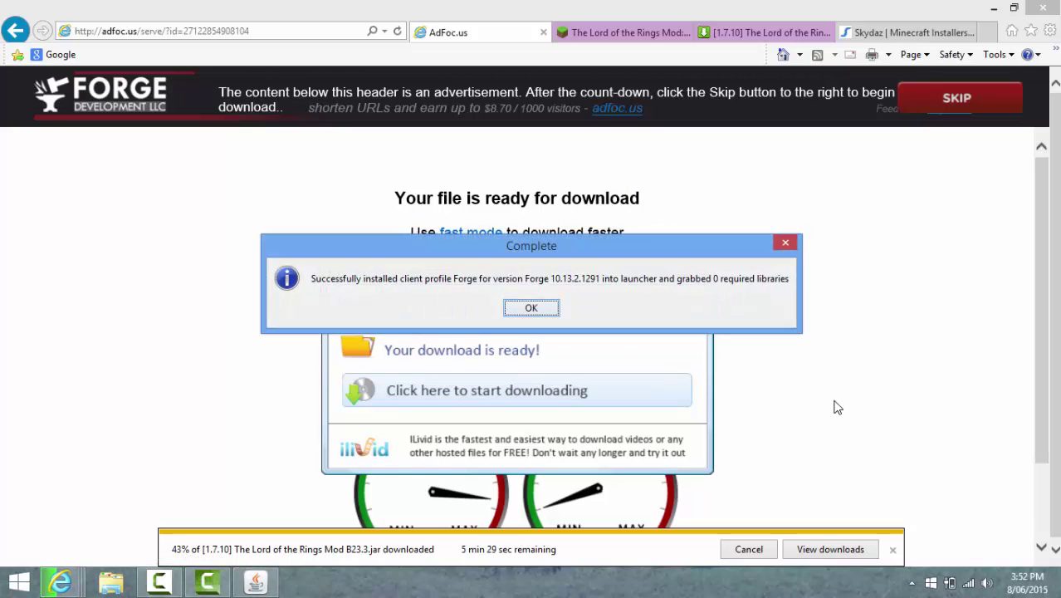
{"action": "left_click", "coordinate": [531, 308]}
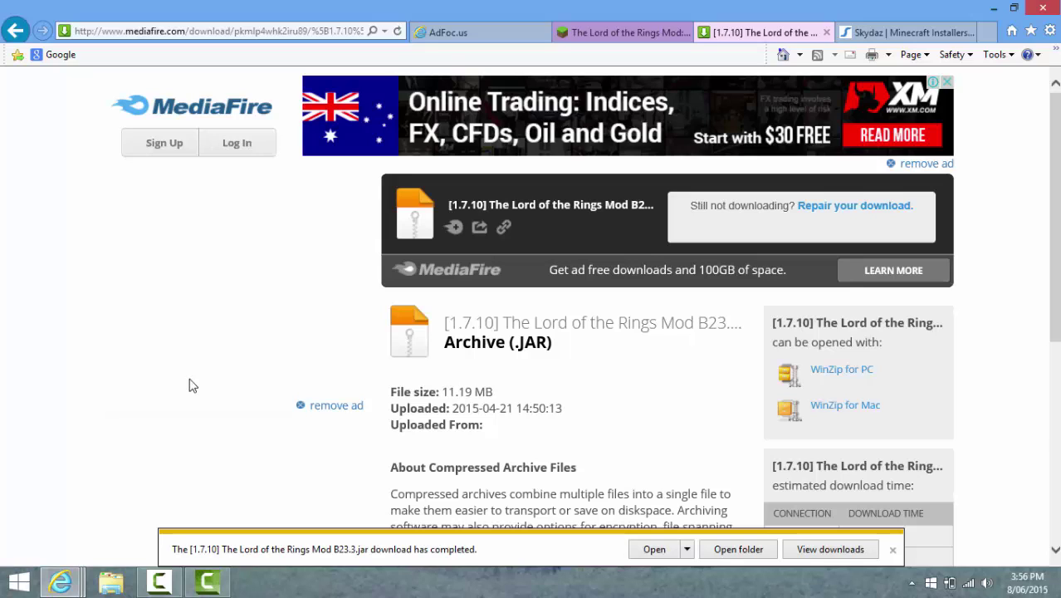
Open the mod's download folder, move the Lord of the Rings Mod B23.3 jar to the desktop, and minimise the open windows
{"action": "left_click", "coordinate": [744, 554]}
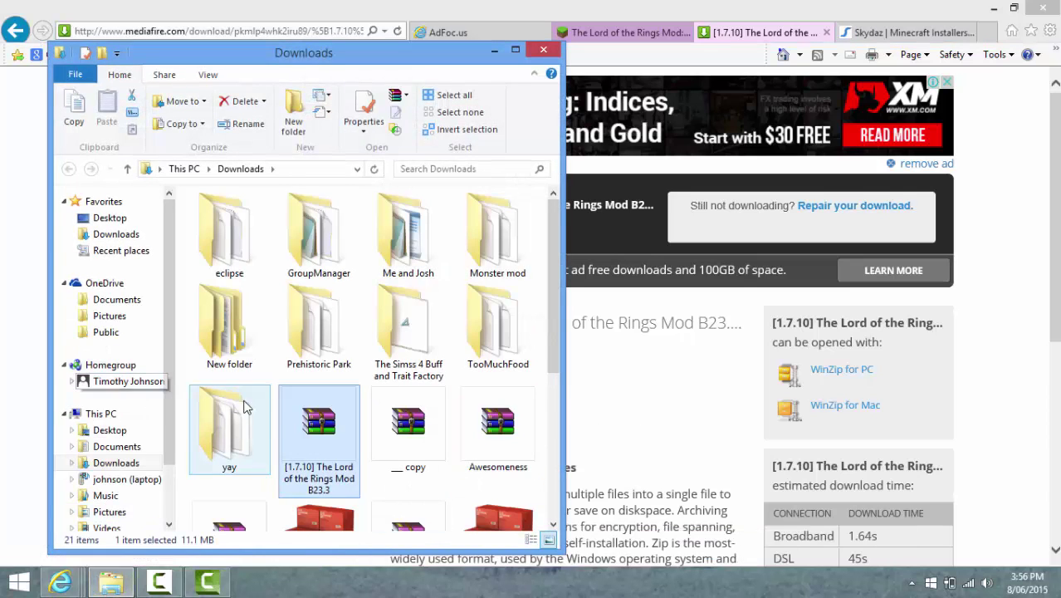
{"action": "left_click_drag", "start_coordinate": [318, 420], "coordinate": [111, 430]}
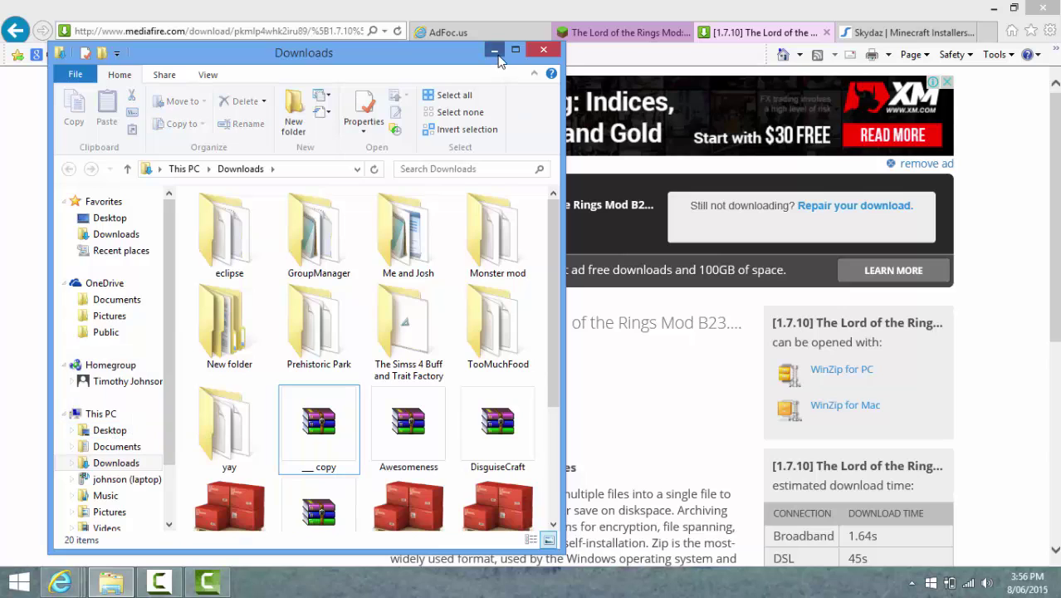
{"action": "left_click", "coordinate": [495, 51]}
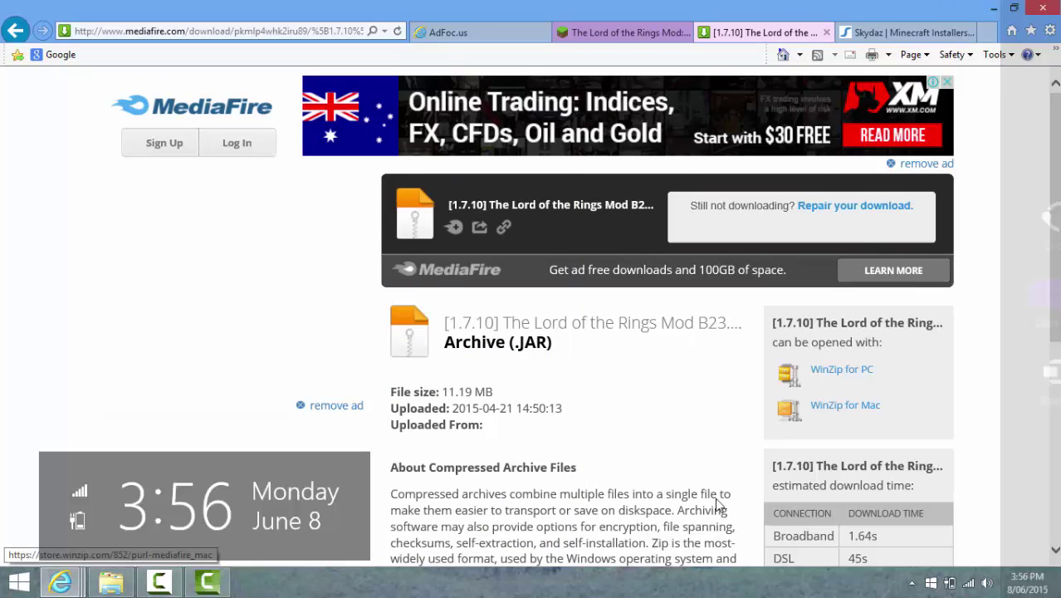
{"action": "left_click", "coordinate": [993, 8]}
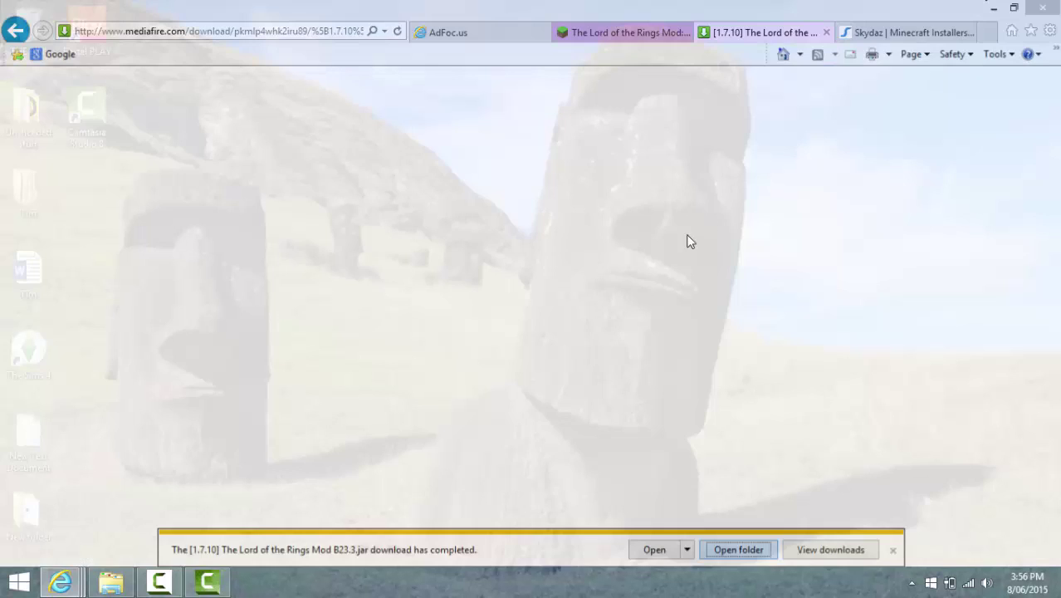
{"action": "left_click_drag", "start_coordinate": [538, 450], "coordinate": [266, 475]}
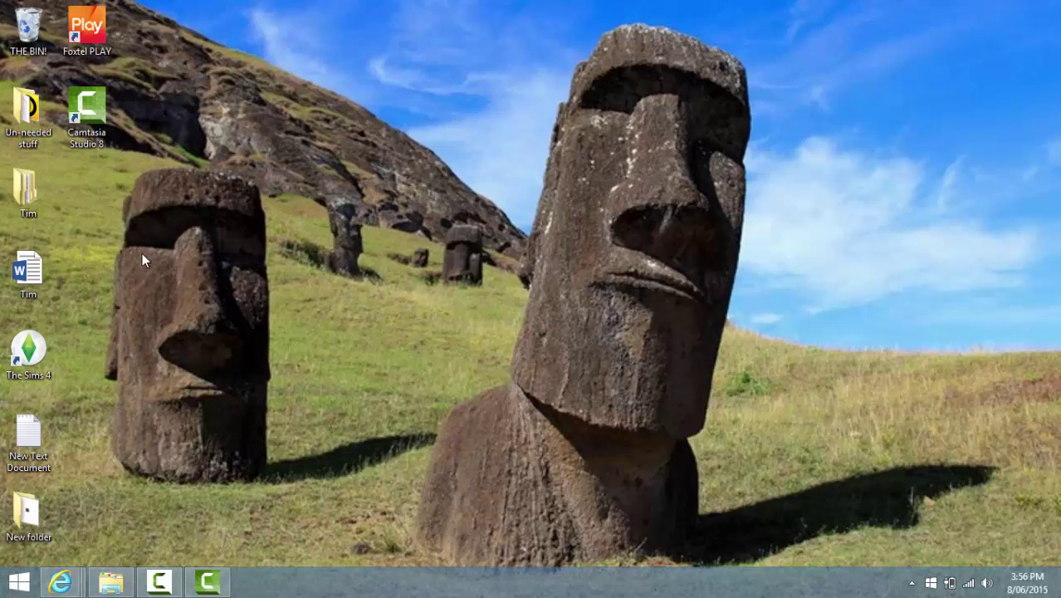
Show the Desktop folder in File Explorer and locate the Lord of the Rings Mod B23.3 jar
{"action": "left_click", "coordinate": [110, 581]}
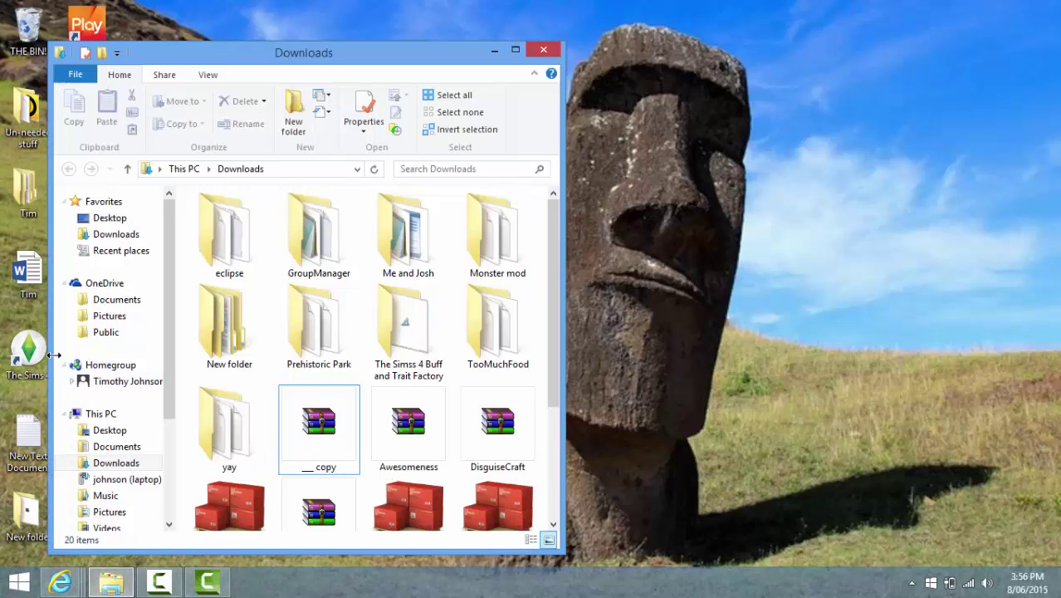
{"action": "left_click", "coordinate": [109, 218]}
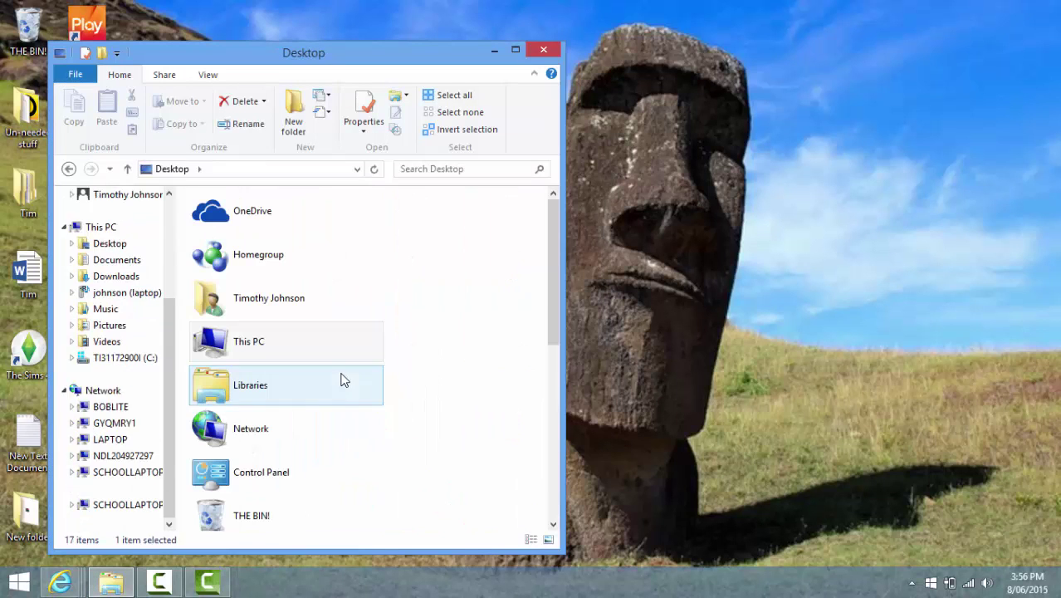
{"action": "left_click_drag", "start_coordinate": [547, 275], "coordinate": [536, 514]}
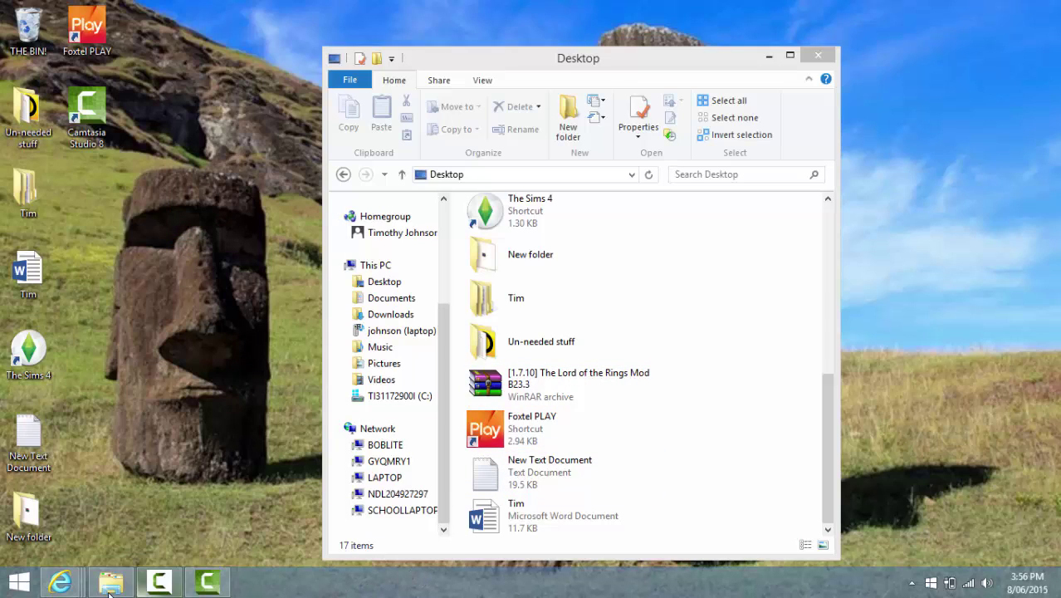
Find the Run dialog through the Windows search and open the %appdata% folder with it
{"action": "left_click", "coordinate": [19, 591]}
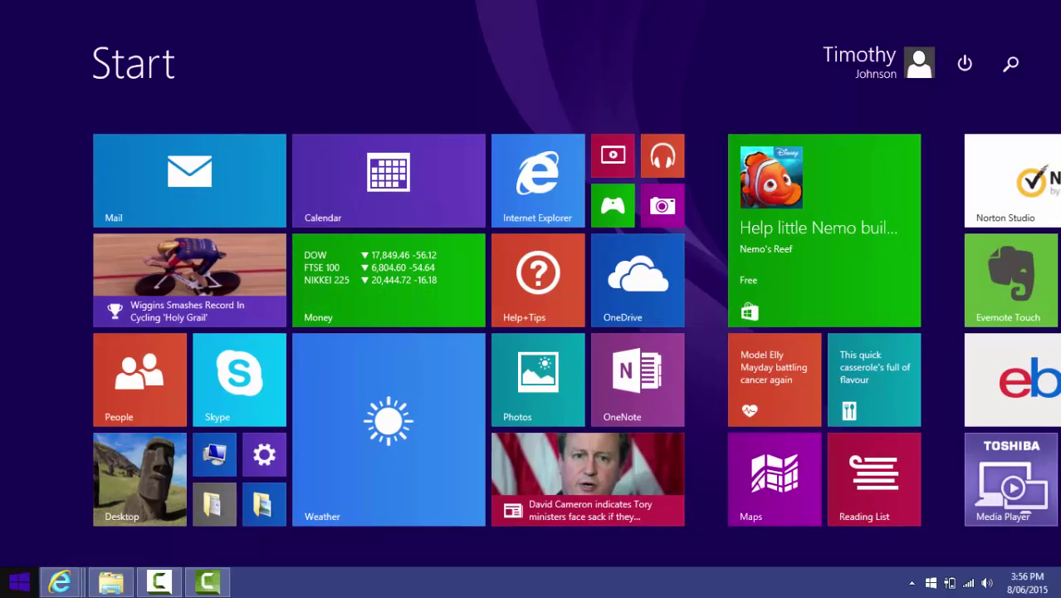
{"action": "key", "text": "super"}
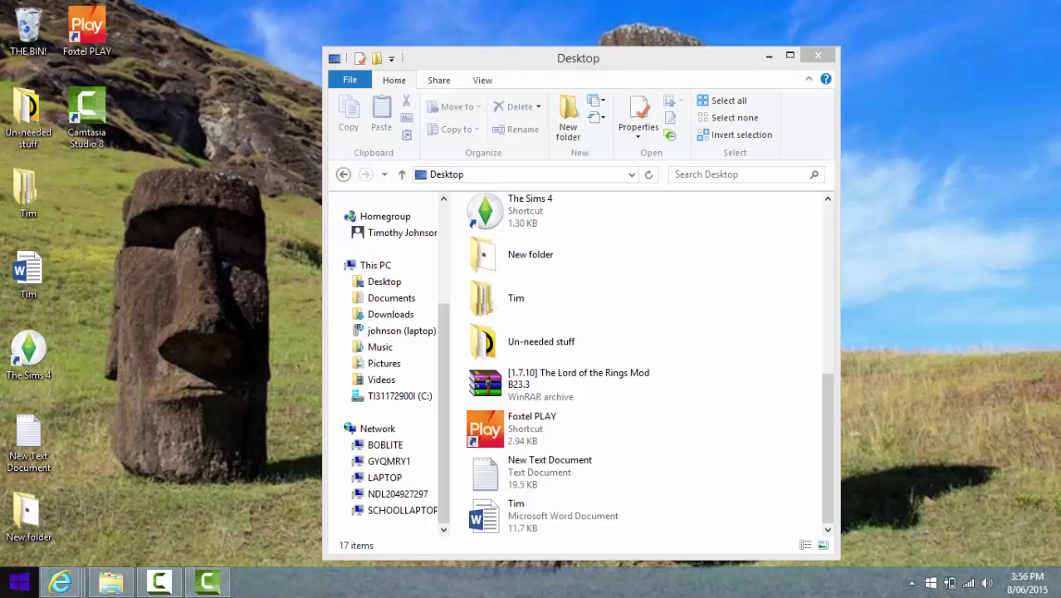
{"action": "key", "text": "super"}
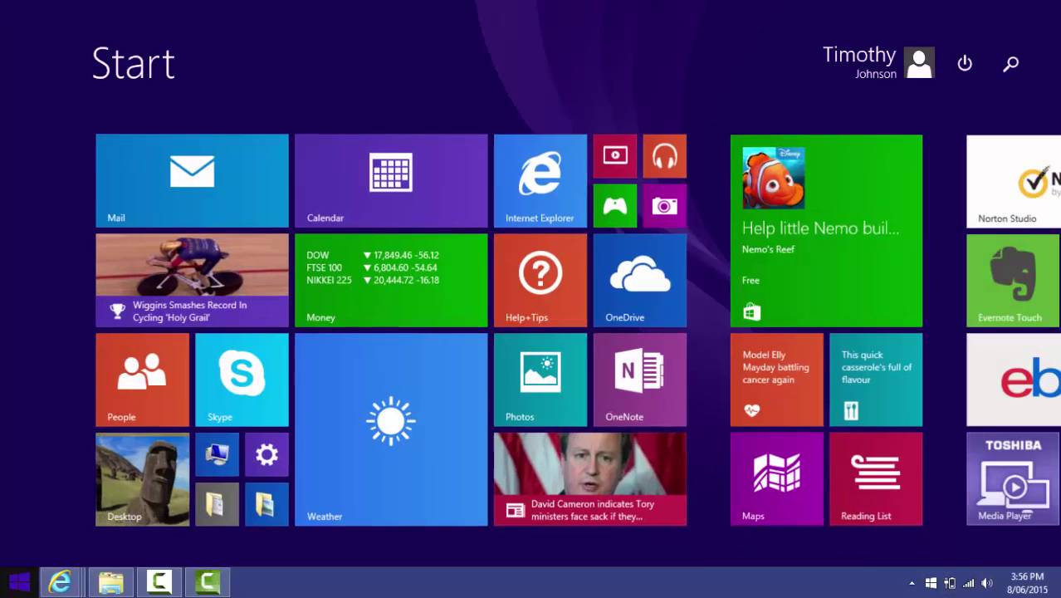
{"action": "type", "text": "run"}
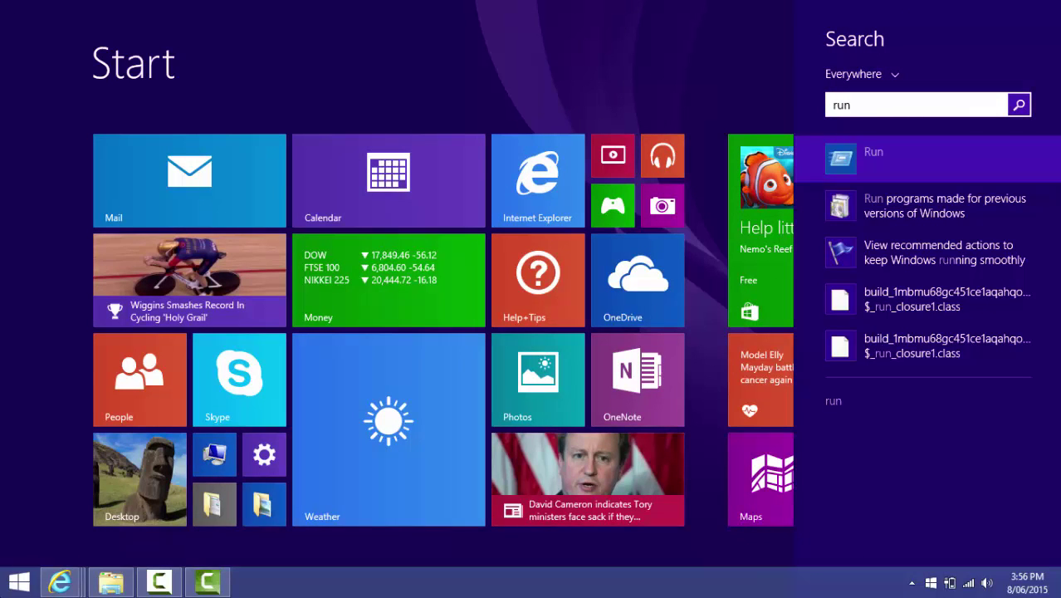
{"action": "key", "text": "Return"}
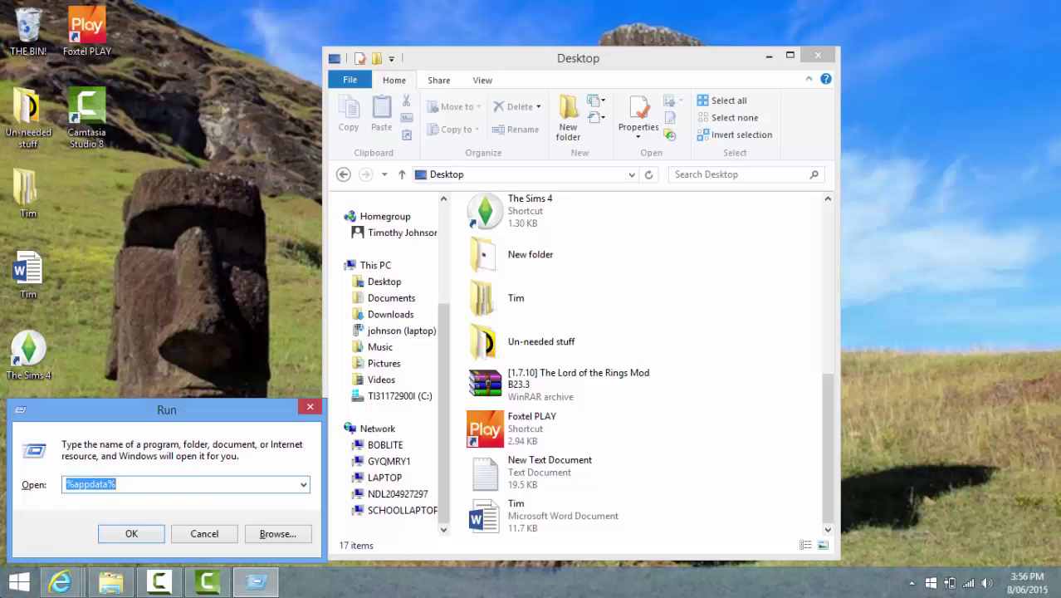
{"action": "key", "text": "BackSpace"}
{"action": "type", "text": "%a"}
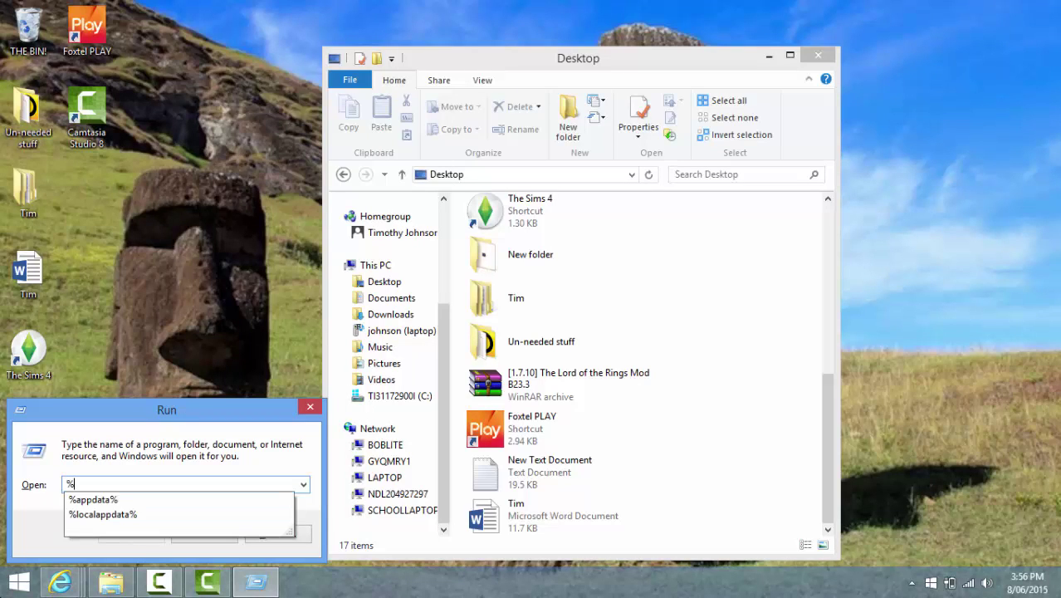
{"action": "type", "text": "ppdata"}
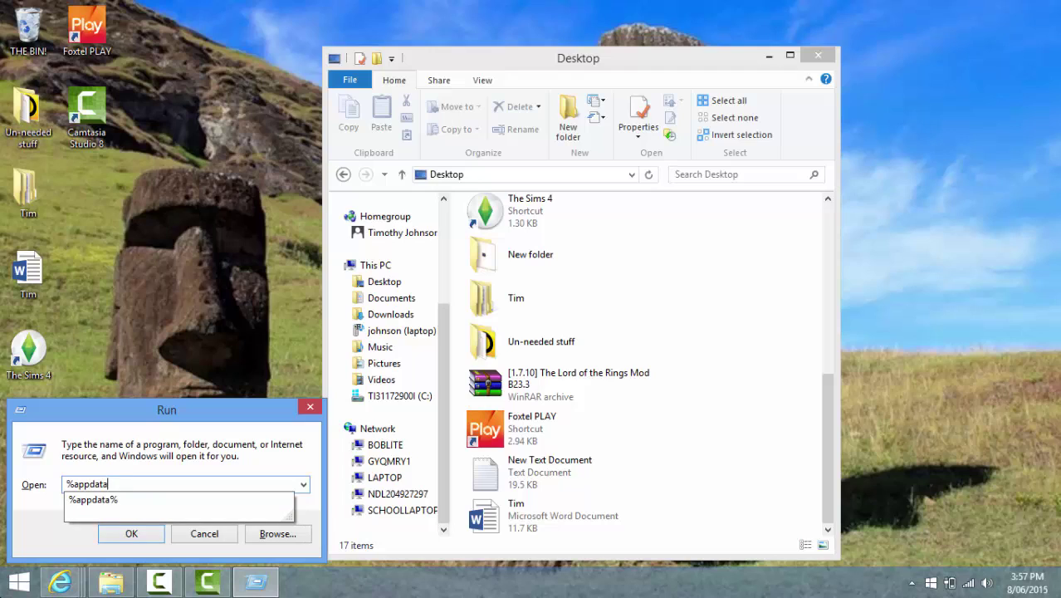
{"action": "type", "text": "%"}
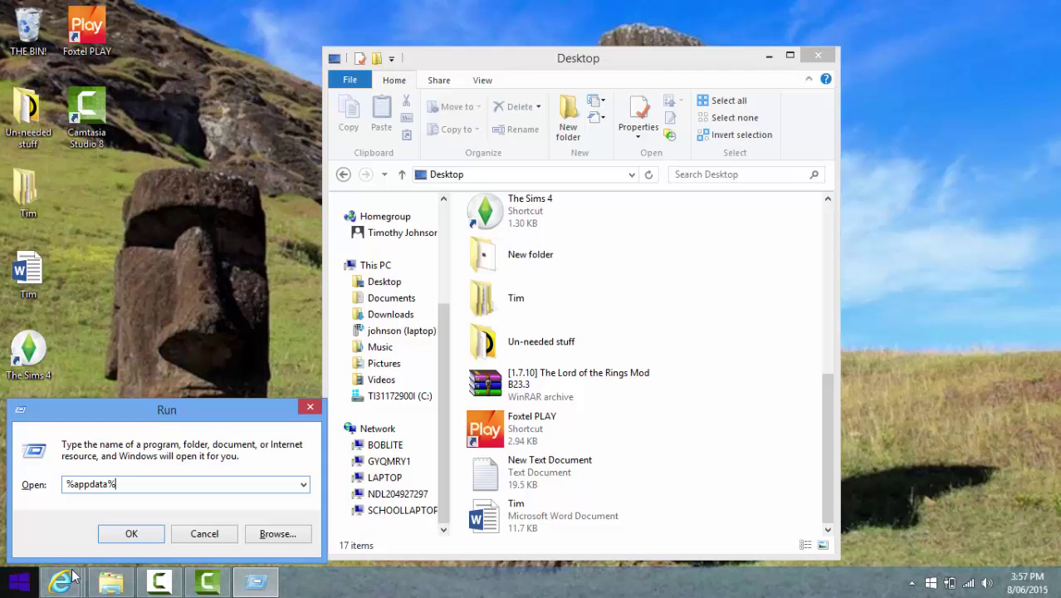
{"action": "left_click", "coordinate": [124, 530]}
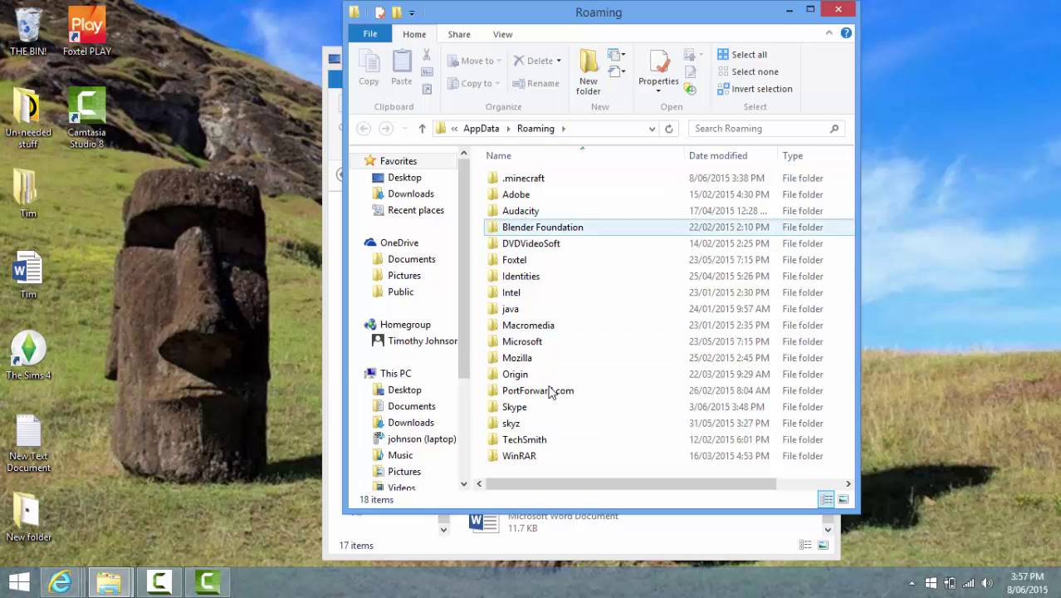
Open the .minecraft folder, check its versions folder for the Forge build, and open the mods folder
{"action": "double_click", "coordinate": [517, 181]}
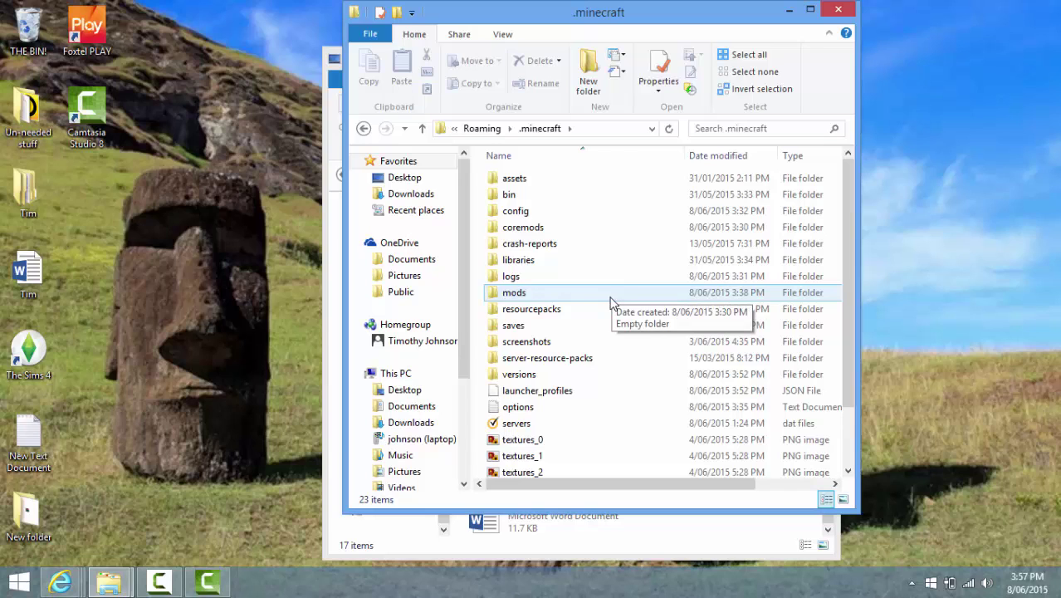
{"action": "double_click", "coordinate": [520, 377]}
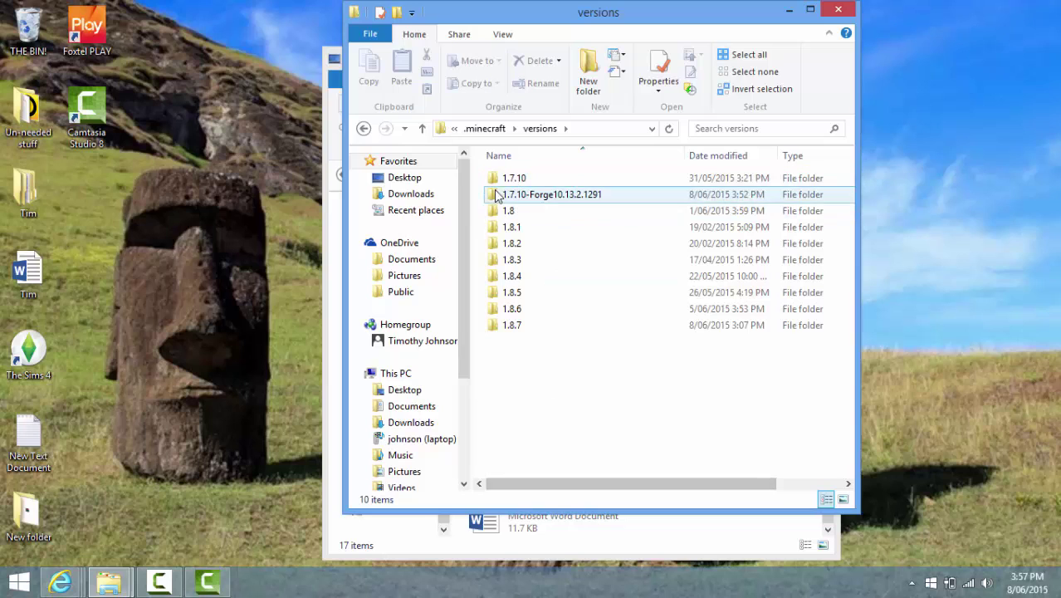
{"action": "left_click", "coordinate": [363, 128]}
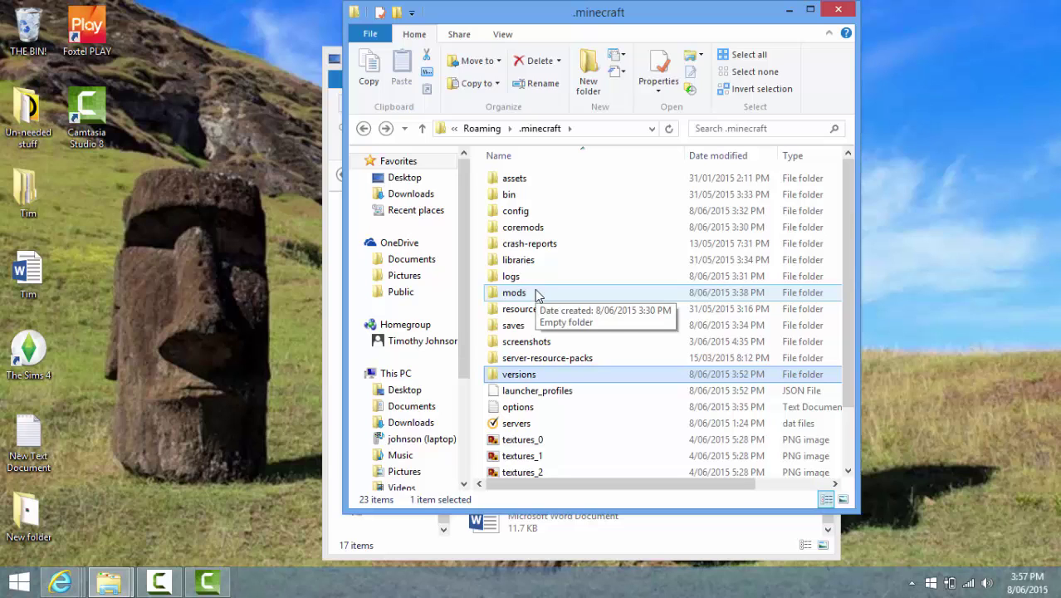
{"action": "double_click", "coordinate": [515, 292]}
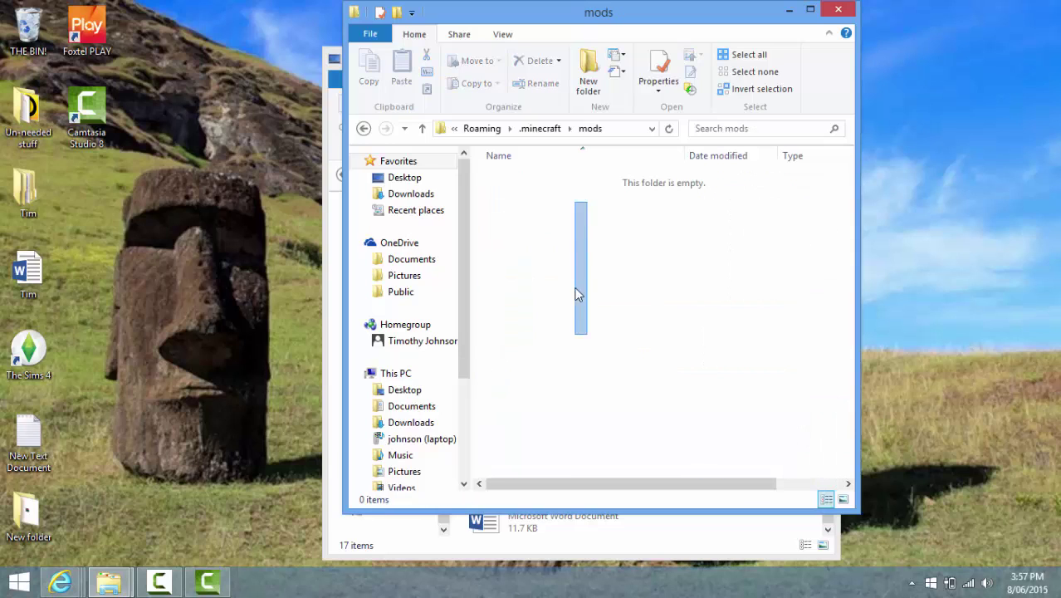
Move the Lord of the Rings Mod B23.3 jar from the Desktop folder into the mods folder and close both folder windows
{"action": "left_click_drag", "start_coordinate": [544, 13], "coordinate": [839, 34]}
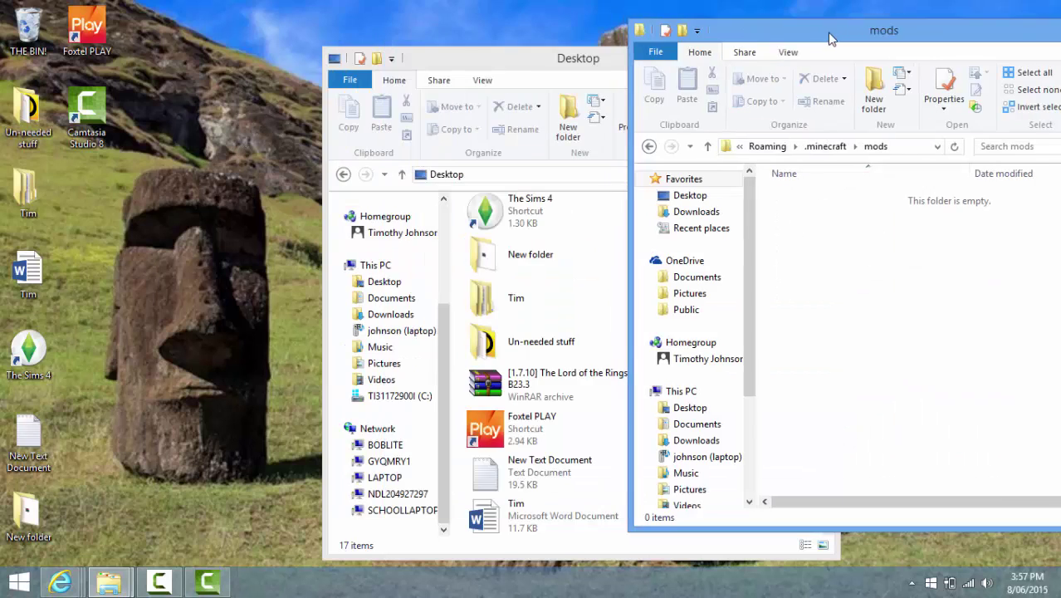
{"action": "left_click_drag", "start_coordinate": [572, 64], "coordinate": [139, 108]}
{"action": "left_click_drag", "start_coordinate": [220, 420], "coordinate": [860, 324]}
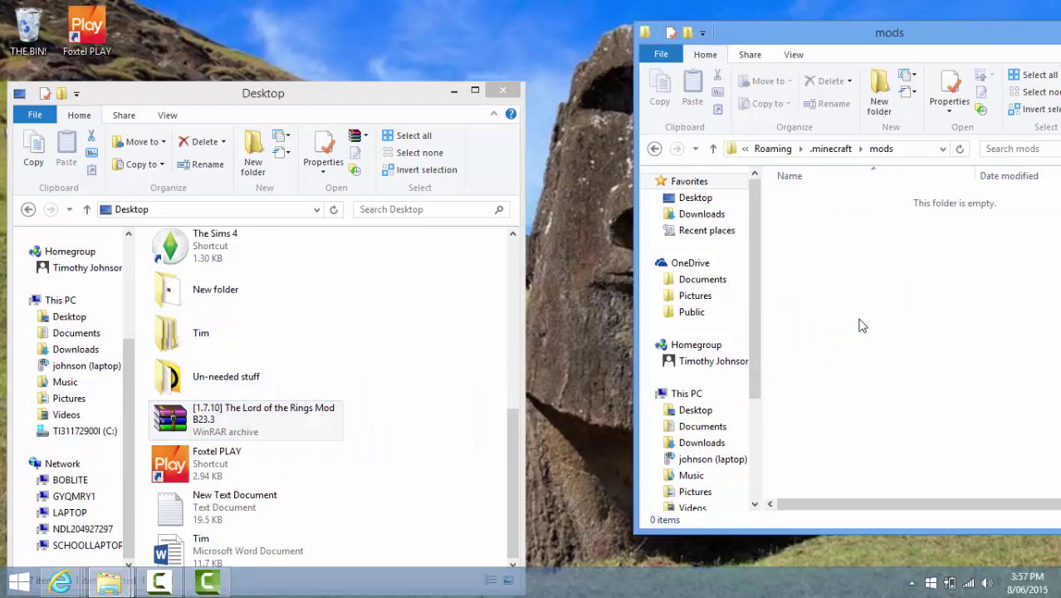
{"action": "left_click", "coordinate": [504, 91]}
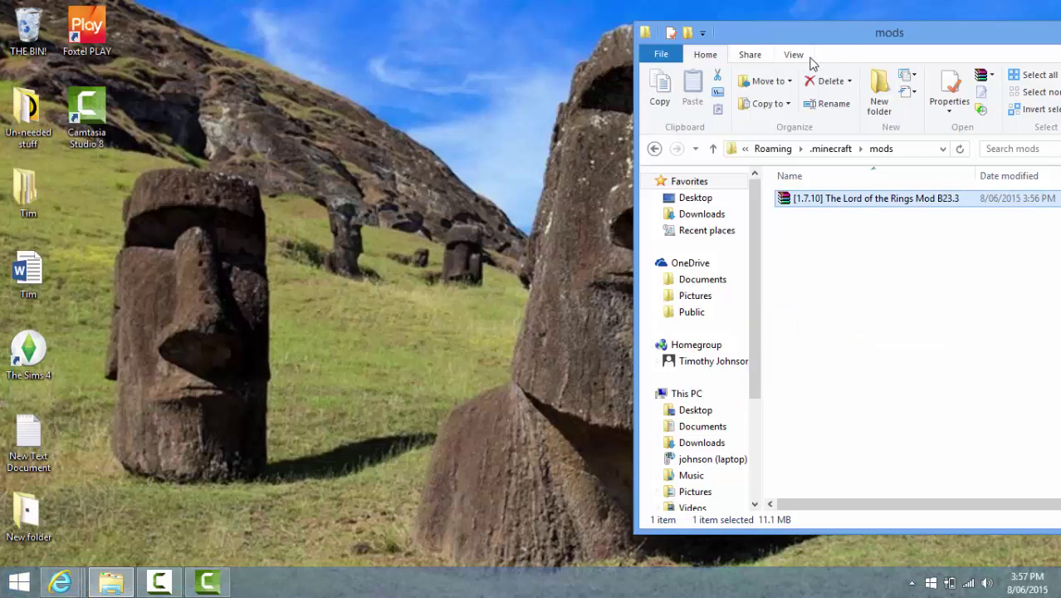
{"action": "left_click_drag", "start_coordinate": [849, 42], "coordinate": [488, 43]}
{"action": "left_click", "coordinate": [580, 284]}
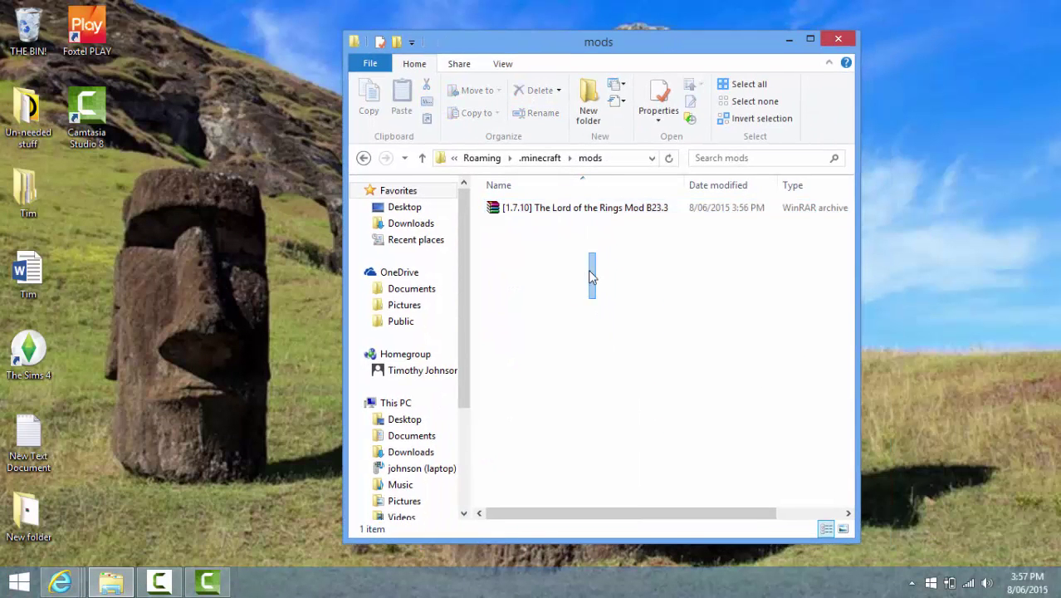
{"action": "left_click", "coordinate": [846, 45]}
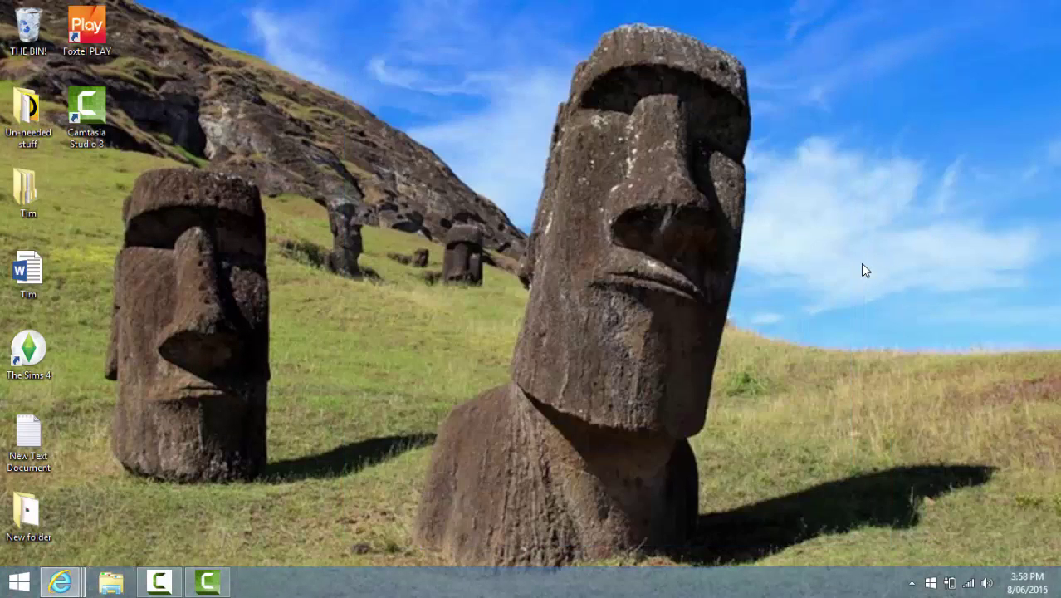
Start the Minecraft launcher and bring its window back up once it has loaded
{"action": "left_click", "coordinate": [18, 582]}
{"action": "type", "text": "min"}
{"action": "key", "text": "Return"}
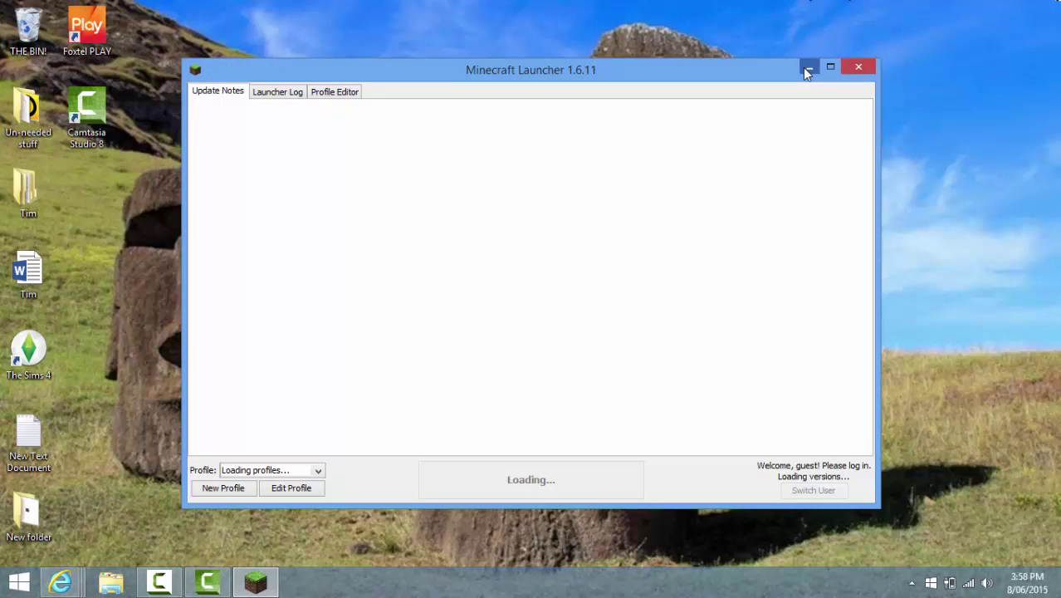
{"action": "left_click", "coordinate": [807, 71]}
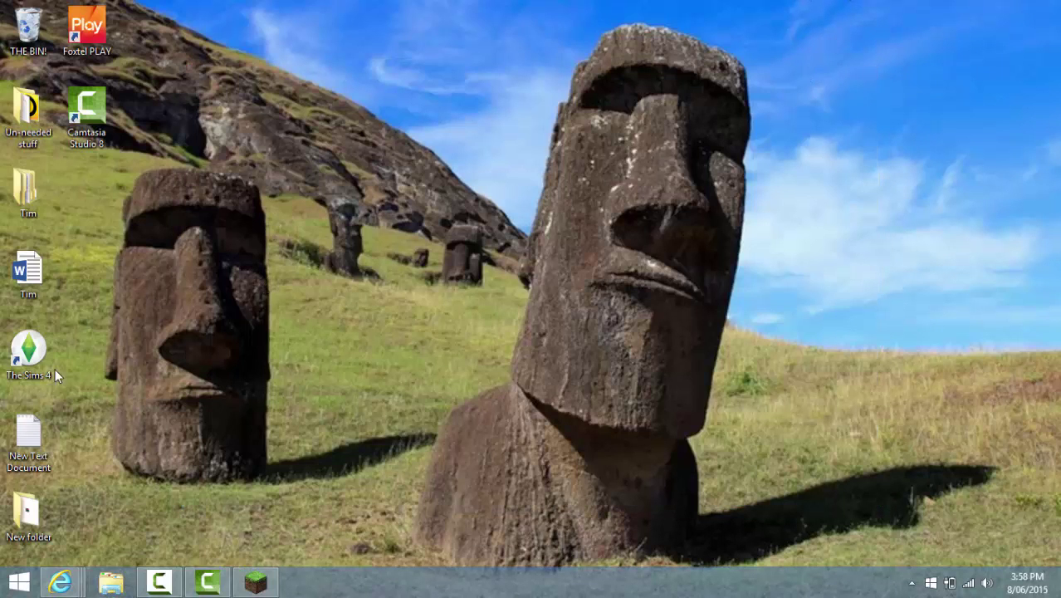
{"action": "left_click_drag", "start_coordinate": [523, 126], "coordinate": [631, 307]}
{"action": "left_click_drag", "start_coordinate": [324, 130], "coordinate": [390, 207]}
{"action": "left_click", "coordinate": [255, 581]}
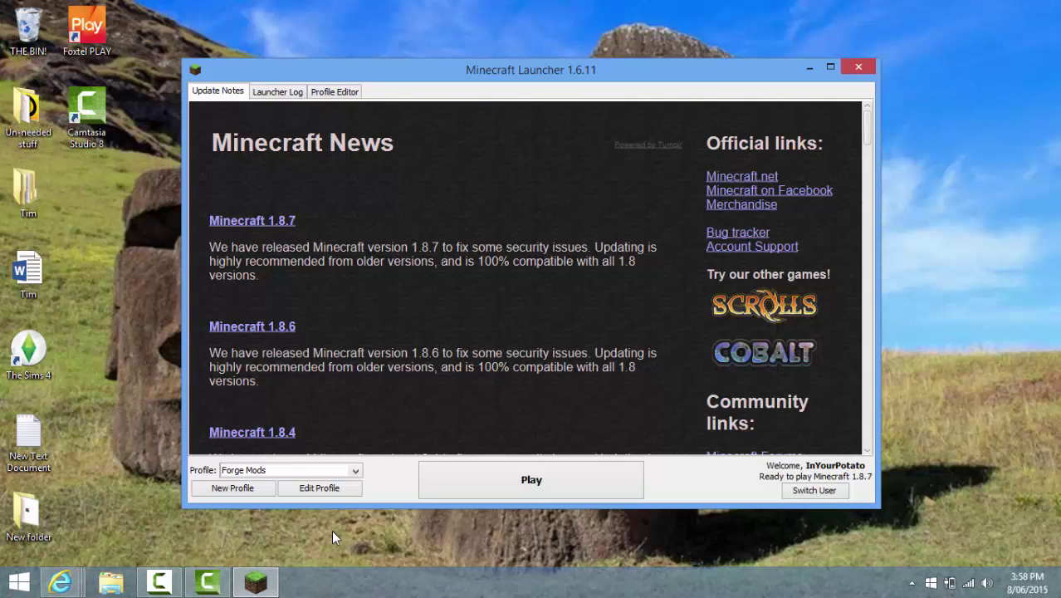
Discard the copy of the Forge Mods profile, switch to the 1.7.10! profile, and create a release 1.7.10 profile from it named "Youtube Mods"
{"action": "left_click", "coordinate": [266, 492]}
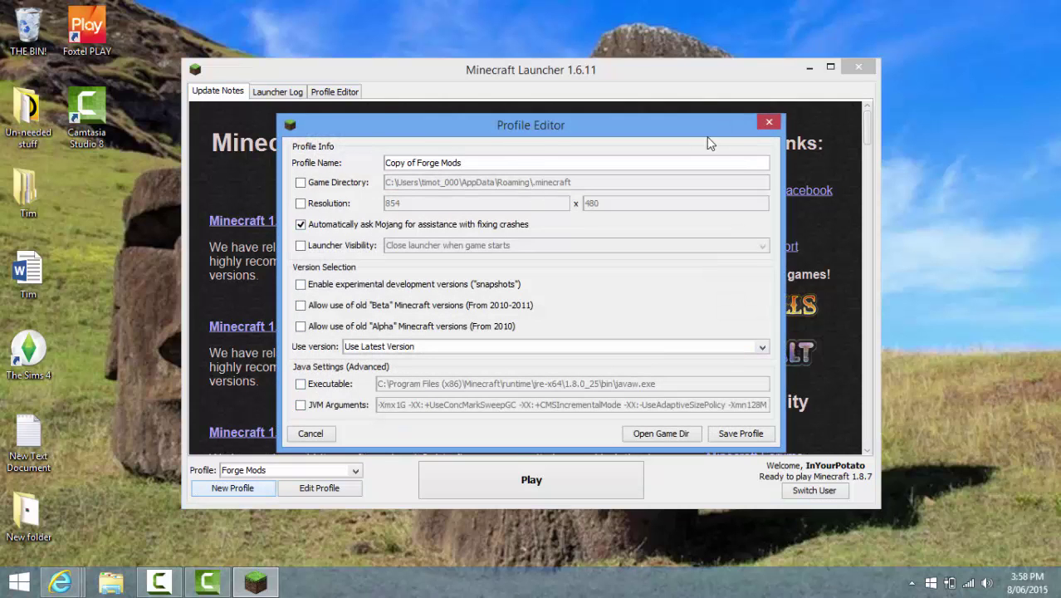
{"action": "left_click", "coordinate": [769, 122]}
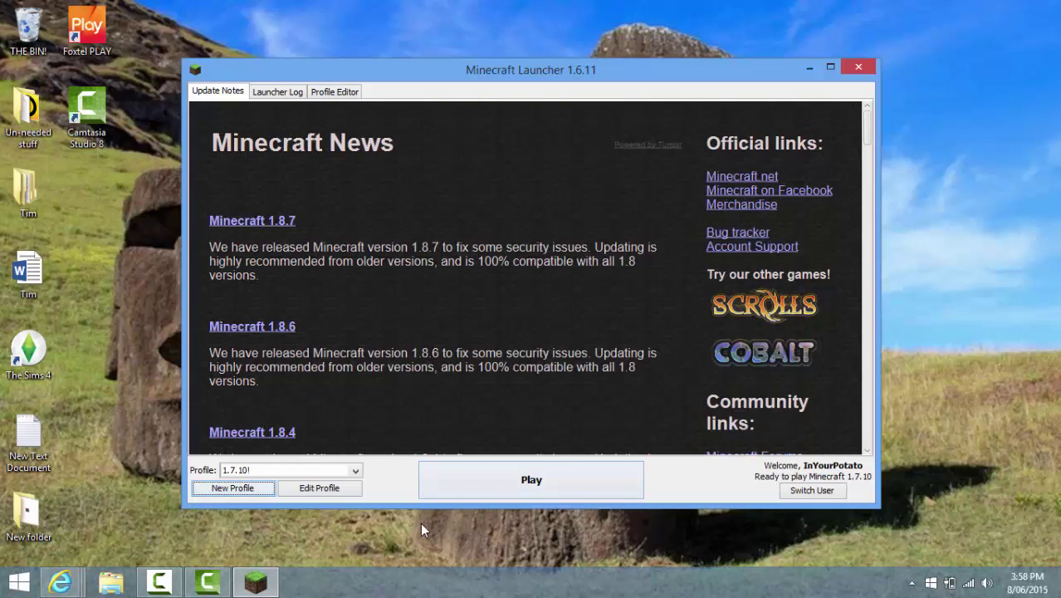
{"action": "left_click", "coordinate": [232, 488]}
{"action": "left_click_drag", "start_coordinate": [385, 163], "coordinate": [447, 163]}
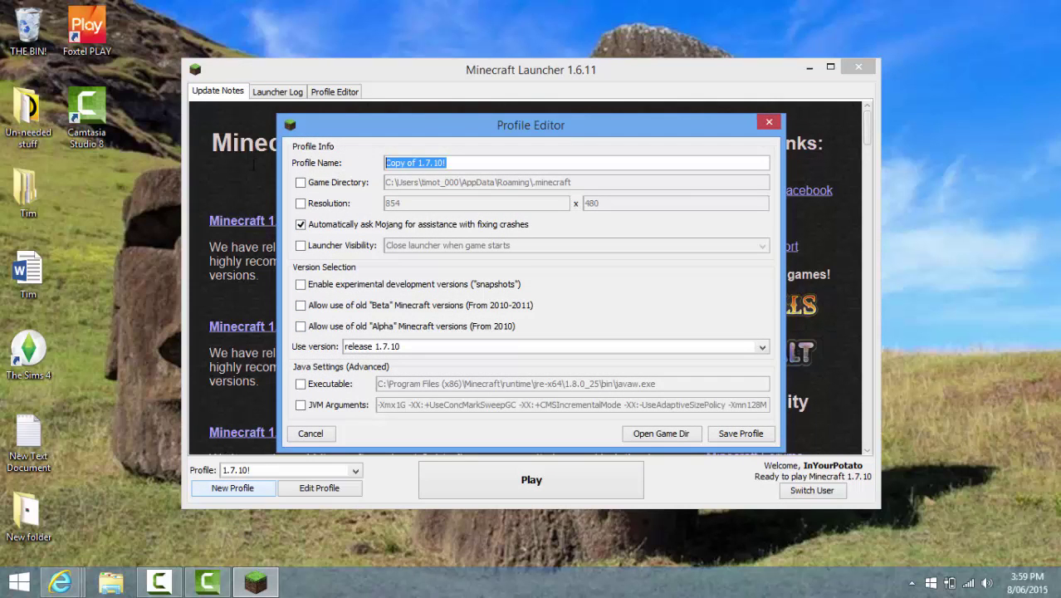
{"action": "key", "text": "BackSpace"}
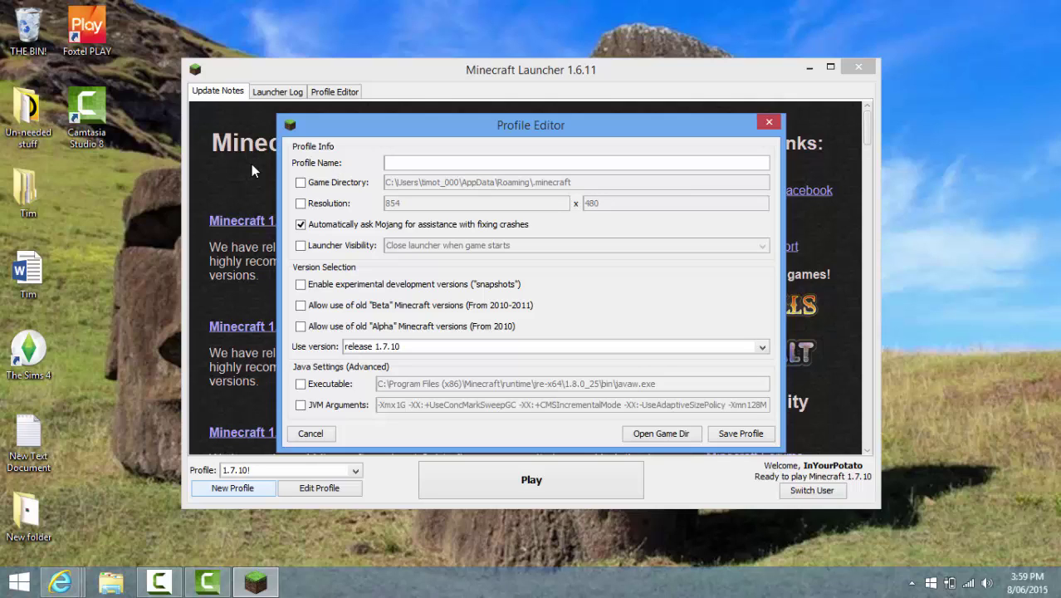
{"action": "type", "text": "Youtube N"}
{"action": "key", "text": "BackSpace"}
{"action": "type", "text": "Mods"}
{"action": "left_click", "coordinate": [741, 433]}
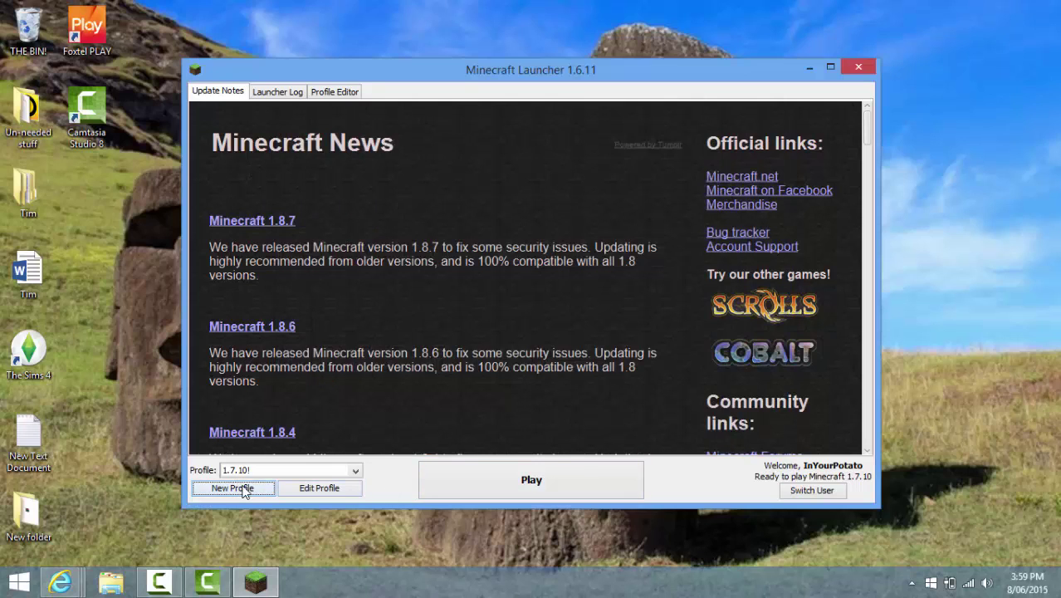
Create and save a new launcher profile named "Moddies!" that uses version release 1.7.10-Forge10.13.2.1291
{"action": "left_click", "coordinate": [234, 489]}
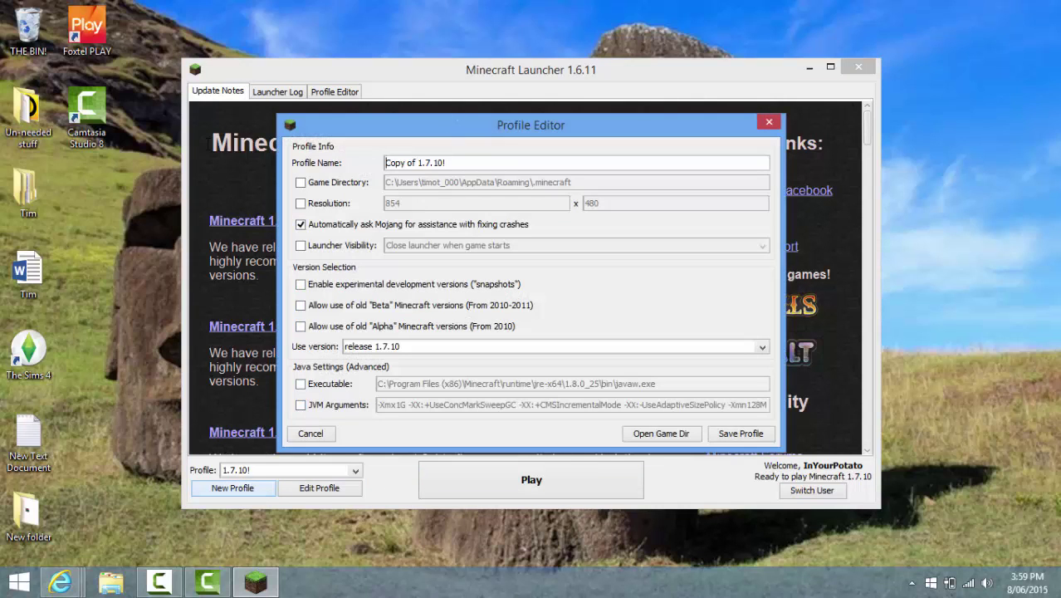
{"action": "left_click_drag", "start_coordinate": [458, 162], "coordinate": [332, 168]}
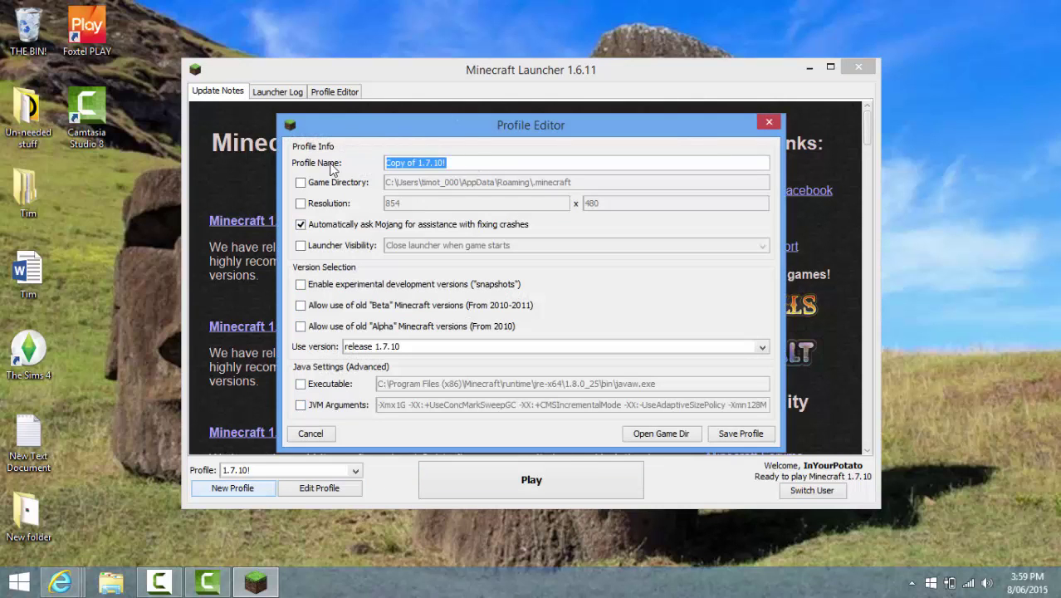
{"action": "type", "text": "Moddies!"}
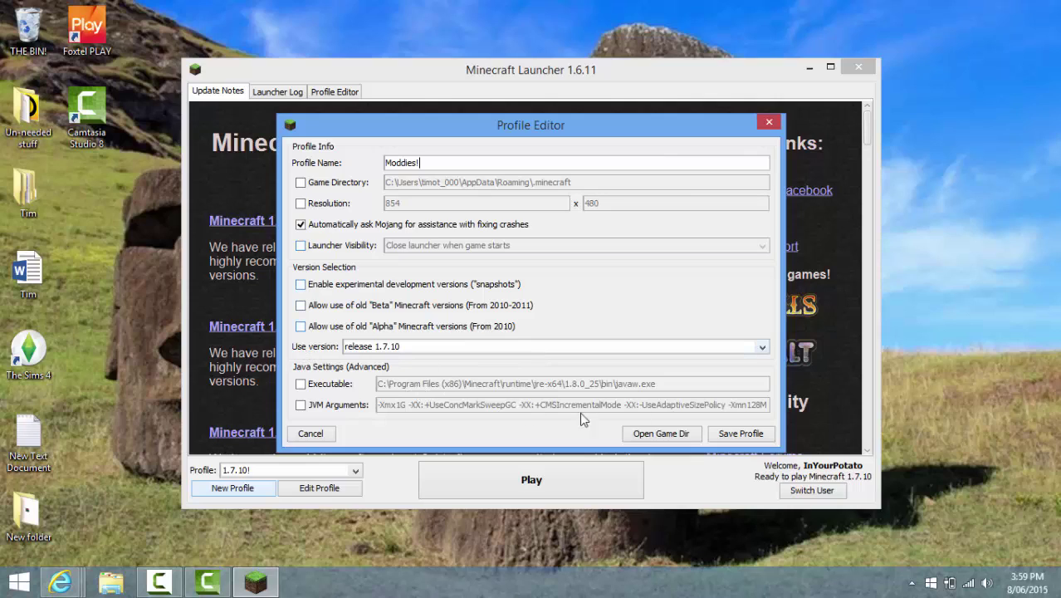
{"action": "left_click", "coordinate": [759, 349]}
{"action": "scroll", "coordinate": [634, 396], "scroll_direction": "down", "scroll_amount": 10}
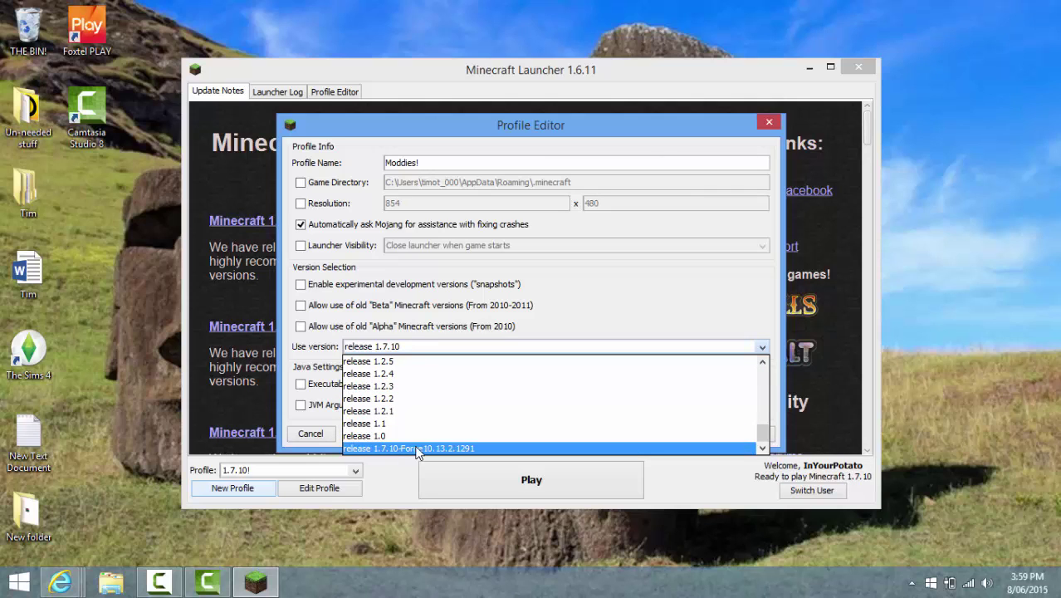
{"action": "left_click", "coordinate": [452, 453]}
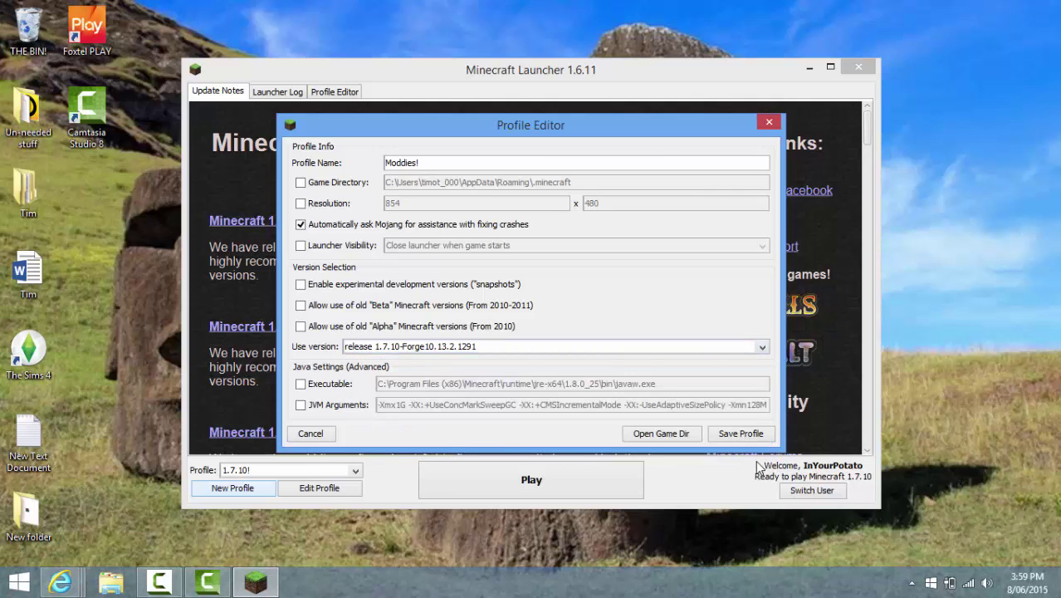
{"action": "left_click", "coordinate": [741, 435]}
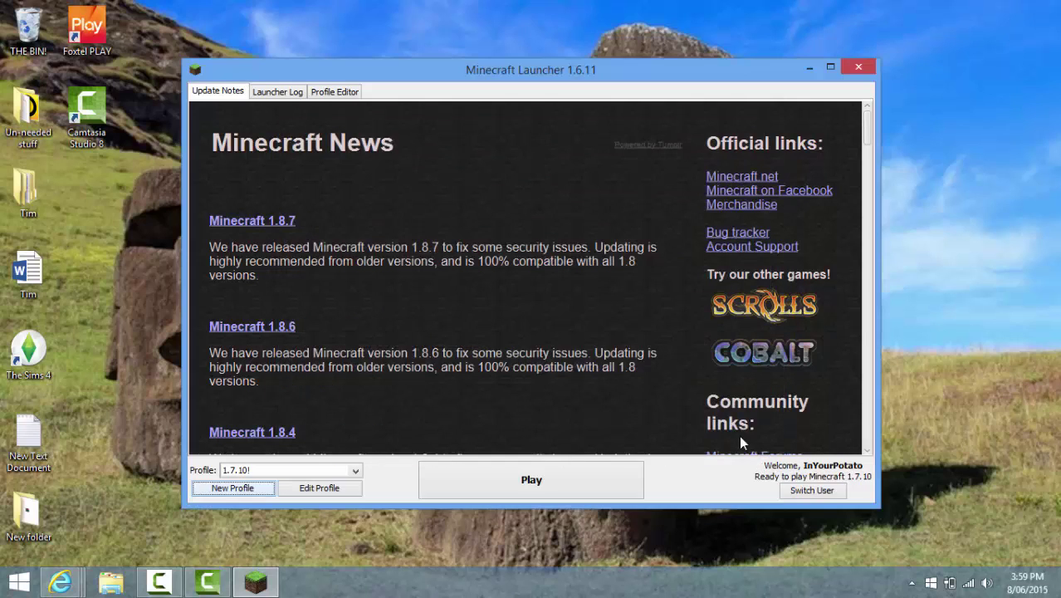
Select the Moddies! profile and launch Minecraft with it
{"action": "left_click", "coordinate": [355, 470]}
{"action": "scroll", "coordinate": [320, 427], "scroll_direction": "down", "scroll_amount": 2}
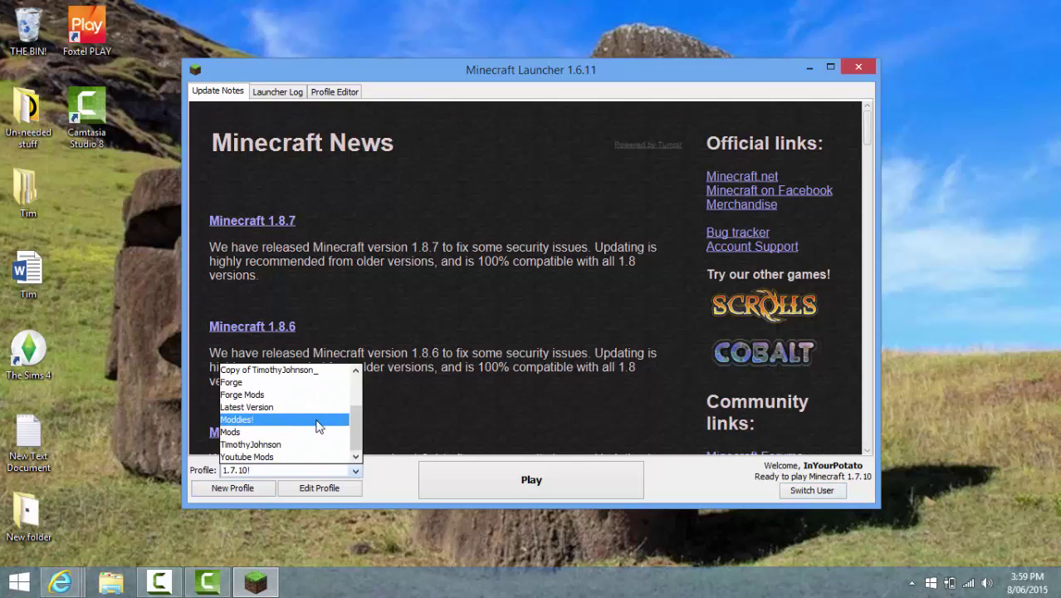
{"action": "left_click", "coordinate": [237, 423]}
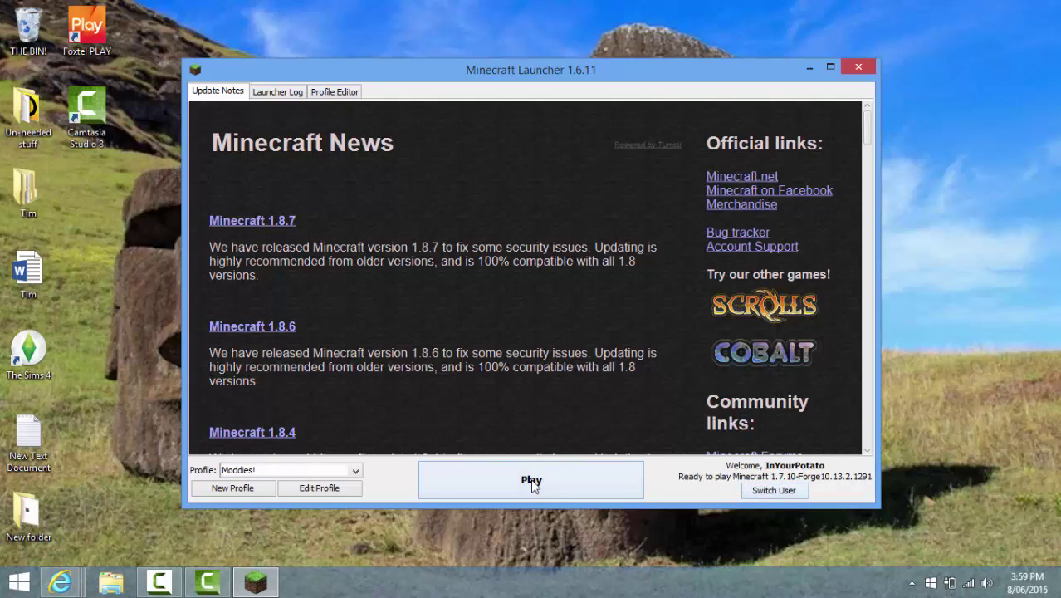
{"action": "left_click", "coordinate": [532, 486]}
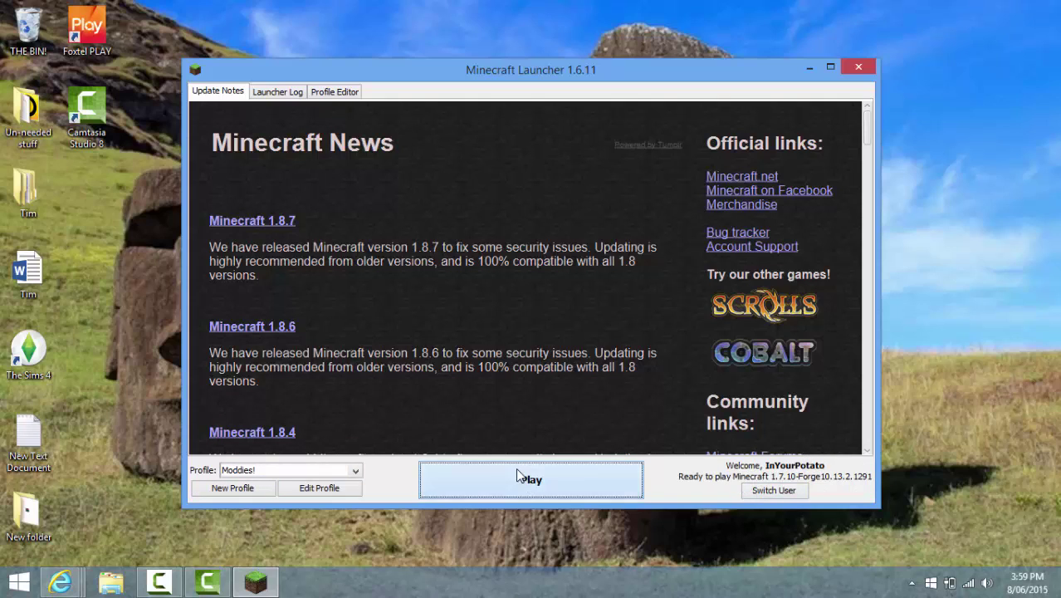
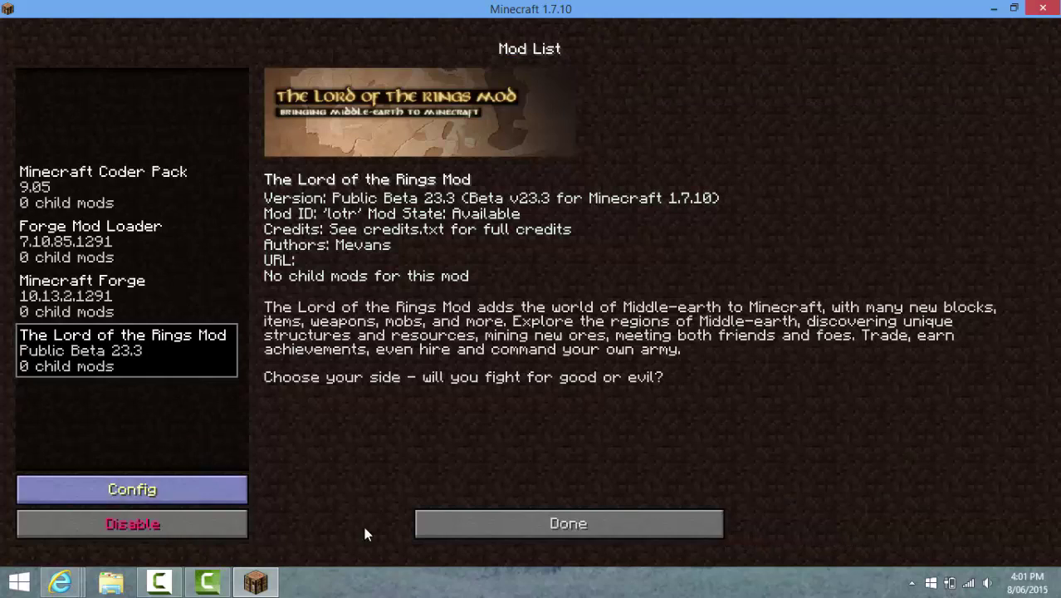
Leave the mod list to quit Minecraft, and switch to Internet Explorer
{"action": "left_click", "coordinate": [428, 523]}
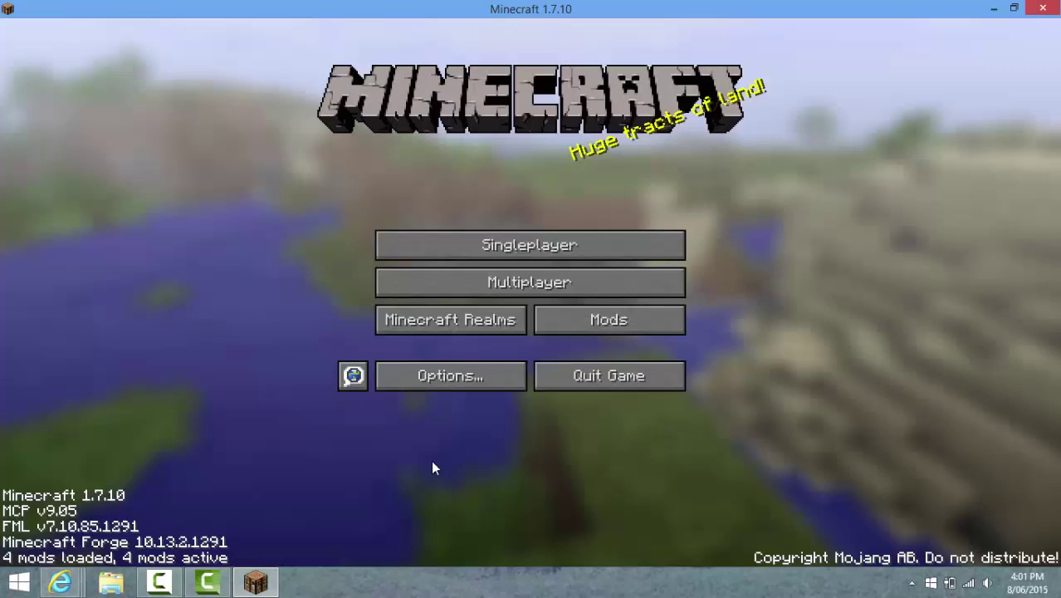
{"action": "left_click", "coordinate": [1042, 7]}
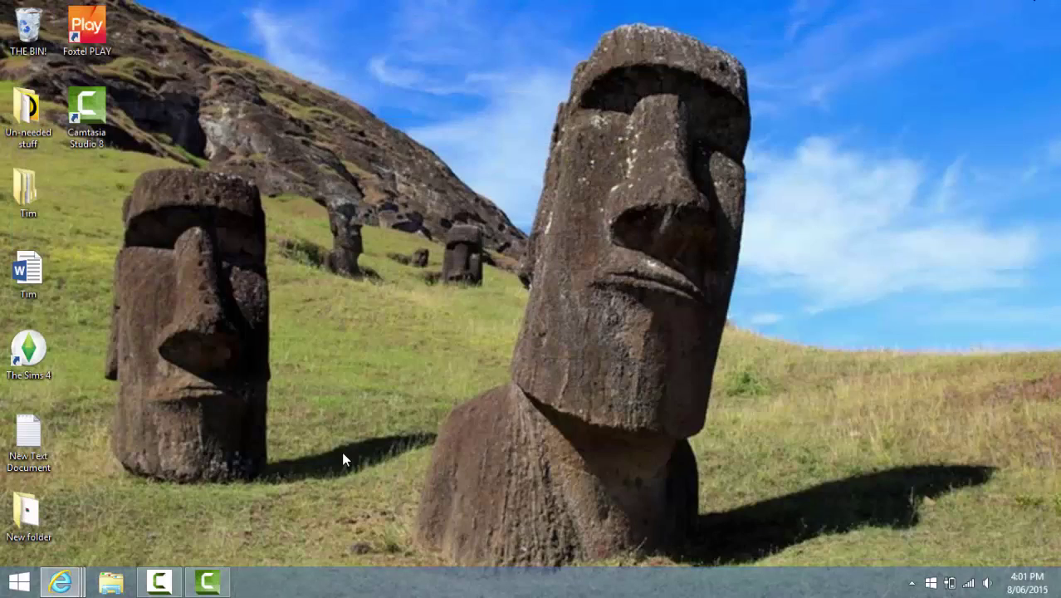
{"action": "left_click", "coordinate": [63, 586]}
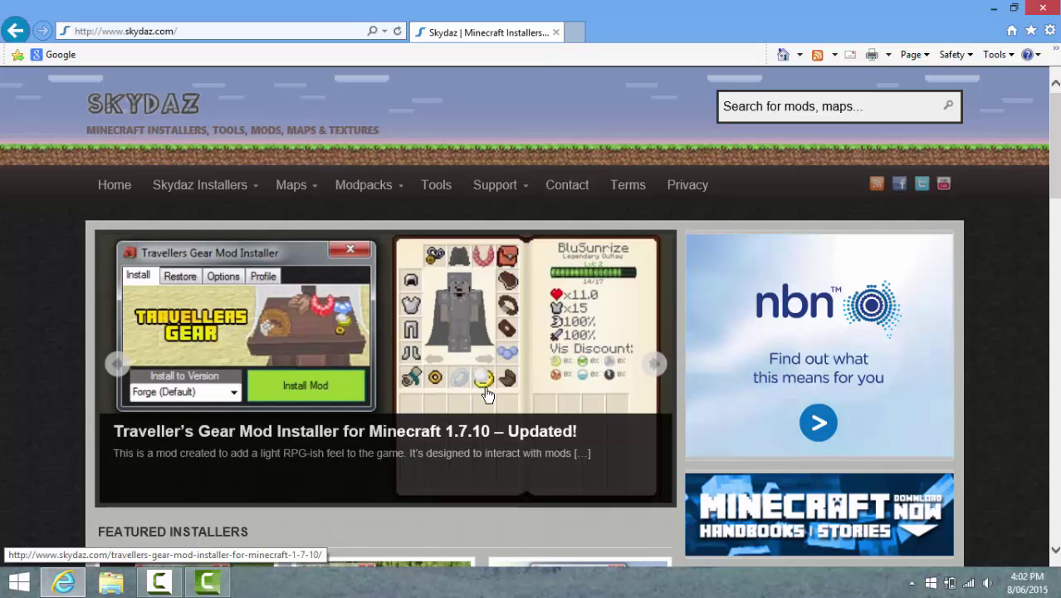
Look through the featured installers and the latest installers for Minecraft on the Skydaz home page
{"action": "scroll", "coordinate": [490, 392], "scroll_direction": "down", "scroll_amount": 8}
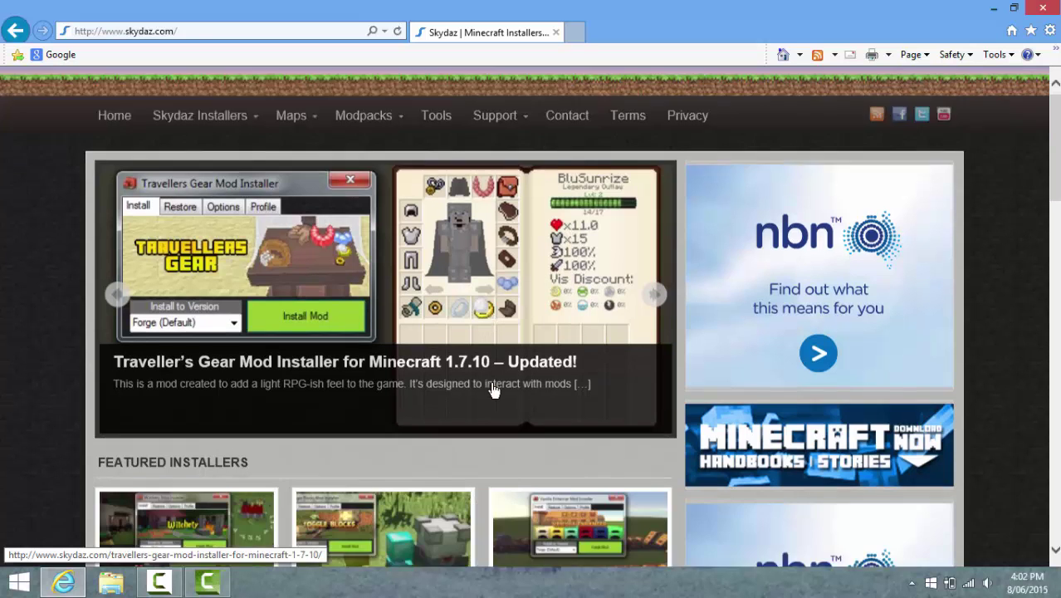
{"action": "scroll", "coordinate": [512, 314], "scroll_direction": "down", "scroll_amount": 8}
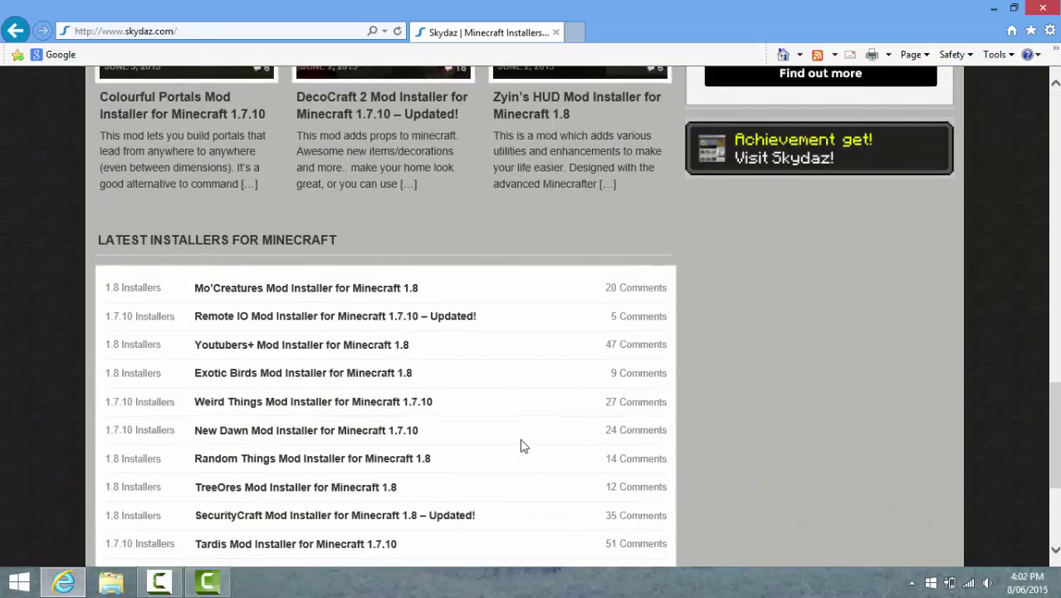
{"action": "scroll", "coordinate": [522, 443], "scroll_direction": "up", "scroll_amount": 4}
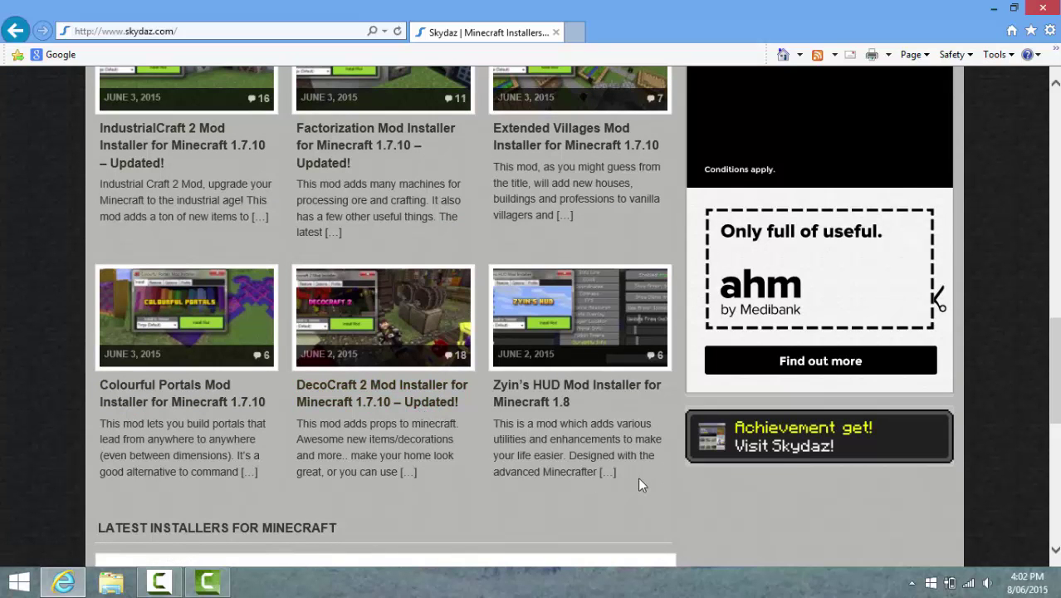
{"action": "scroll", "coordinate": [637, 475], "scroll_direction": "up", "scroll_amount": 3}
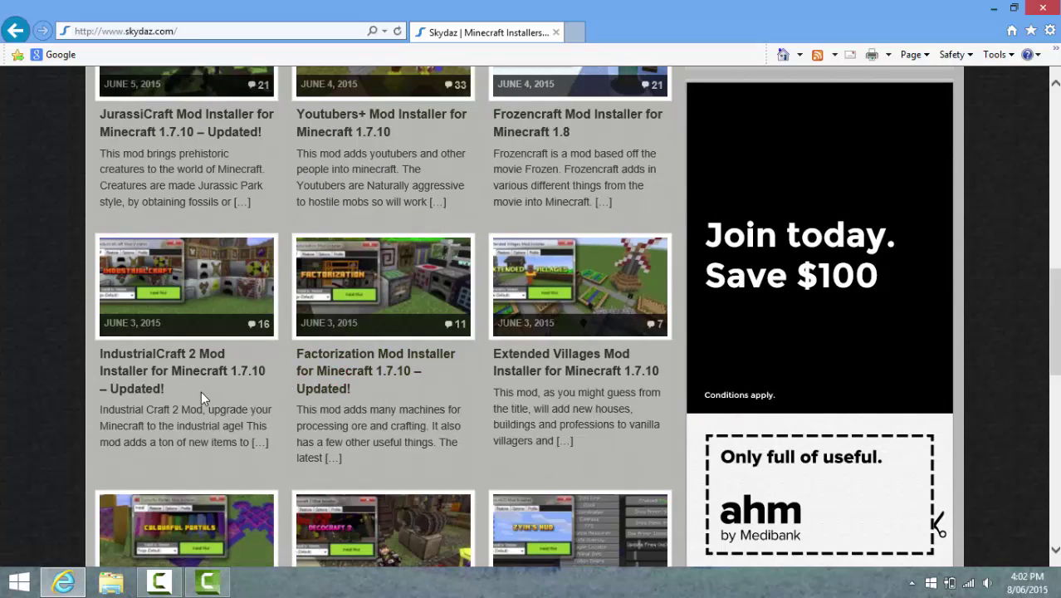
{"action": "scroll", "coordinate": [201, 392], "scroll_direction": "up", "scroll_amount": 2}
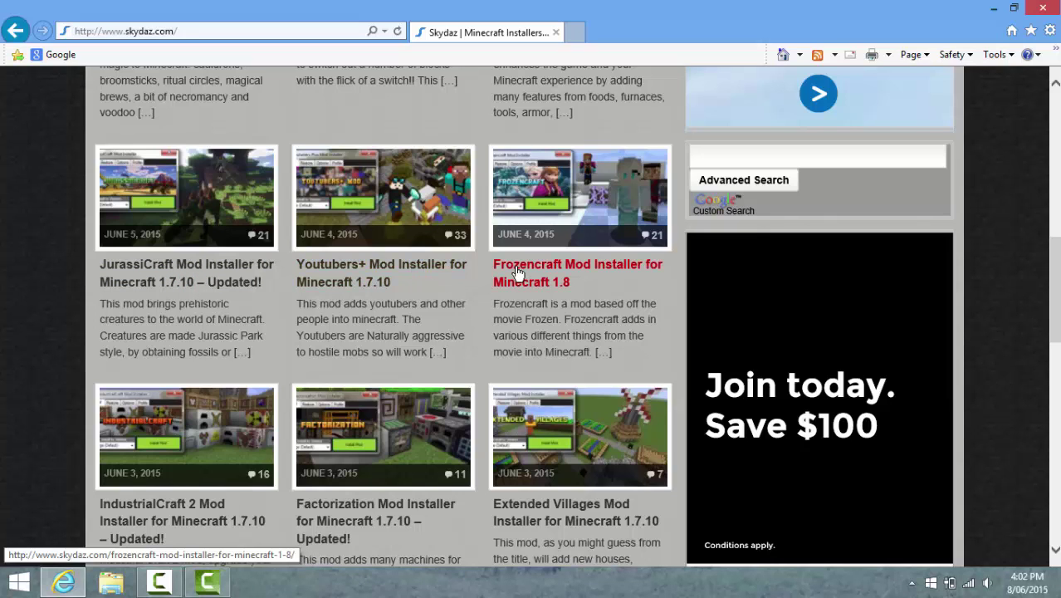
{"action": "scroll", "coordinate": [515, 272], "scroll_direction": "up", "scroll_amount": 2}
{"action": "scroll", "coordinate": [517, 267], "scroll_direction": "up", "scroll_amount": 1}
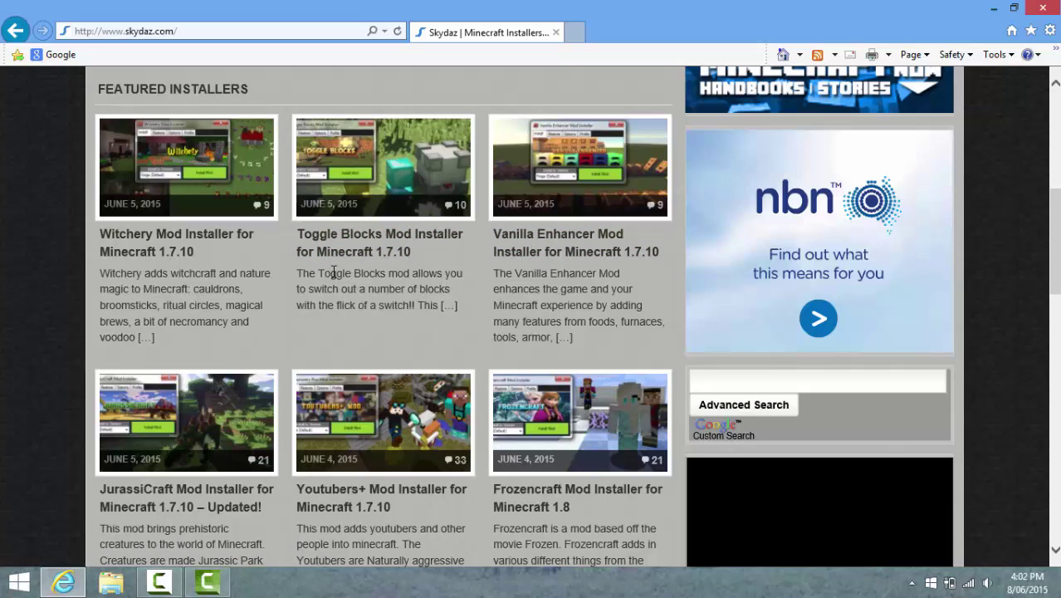
{"action": "scroll", "coordinate": [333, 274], "scroll_direction": "up", "scroll_amount": 5}
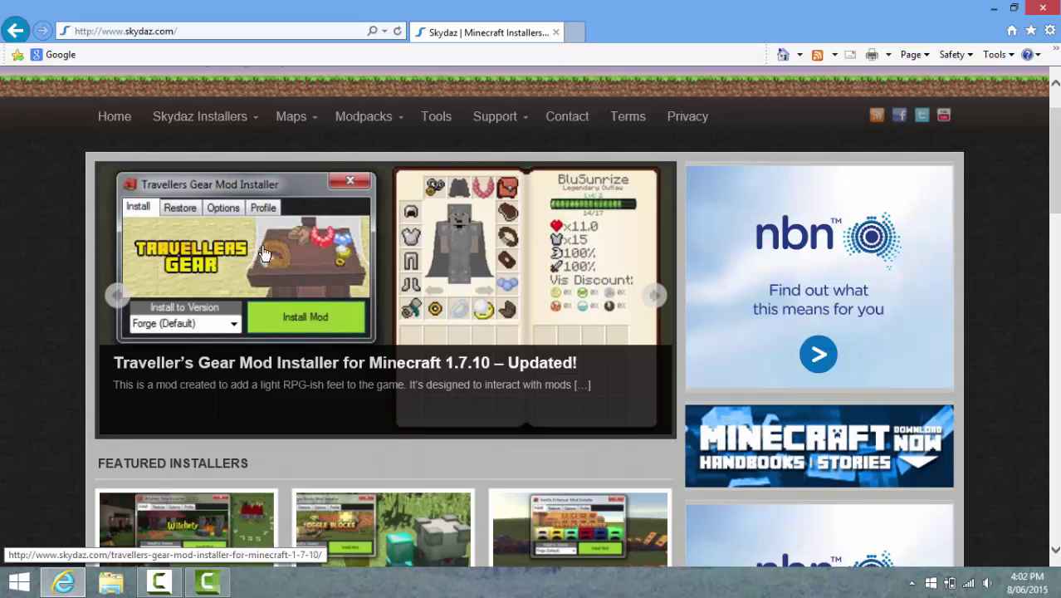
{"action": "scroll", "coordinate": [691, 236], "scroll_direction": "down", "scroll_amount": 9}
{"action": "scroll", "coordinate": [668, 218], "scroll_direction": "down", "scroll_amount": 5}
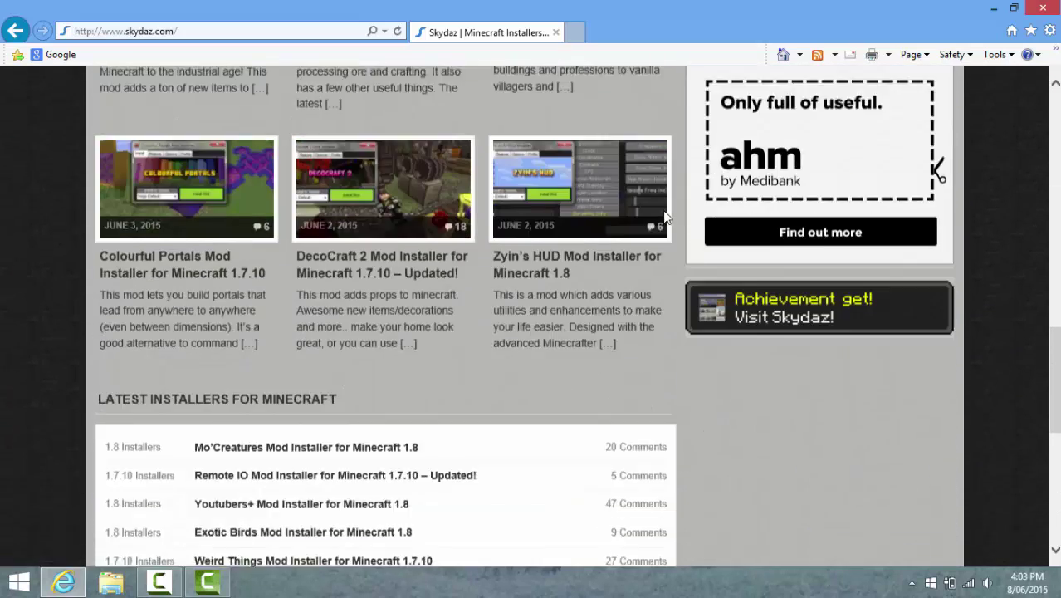
{"action": "scroll", "coordinate": [113, 259], "scroll_direction": "down", "scroll_amount": 1}
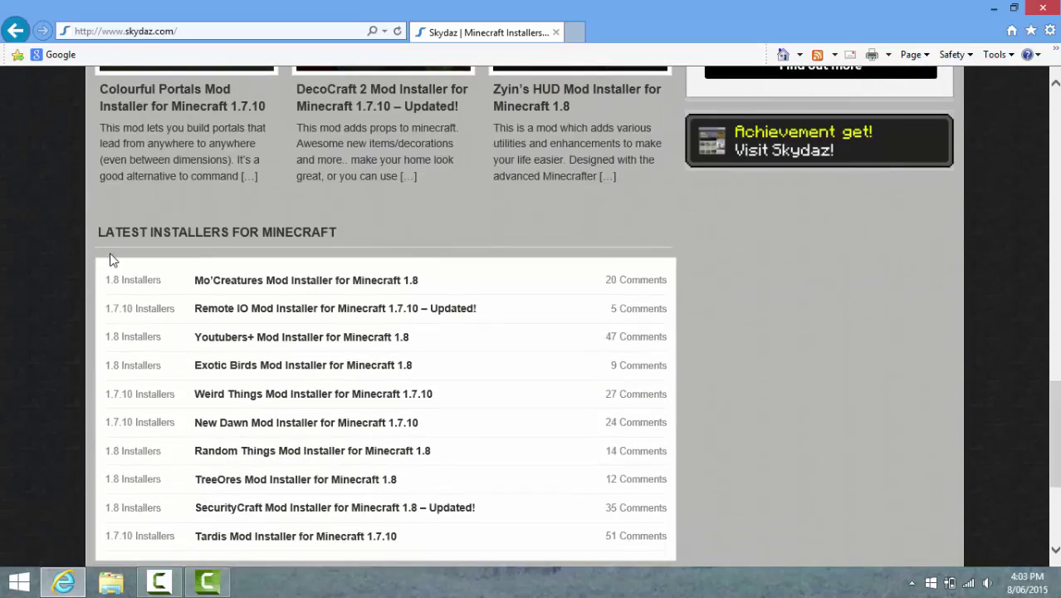
Open the Colourful Portals Mod Installer for Minecraft 1.7.10 page and review its installer instructions and download links
{"action": "scroll", "coordinate": [112, 259], "scroll_direction": "up", "scroll_amount": 3}
{"action": "left_click", "coordinate": [207, 254]}
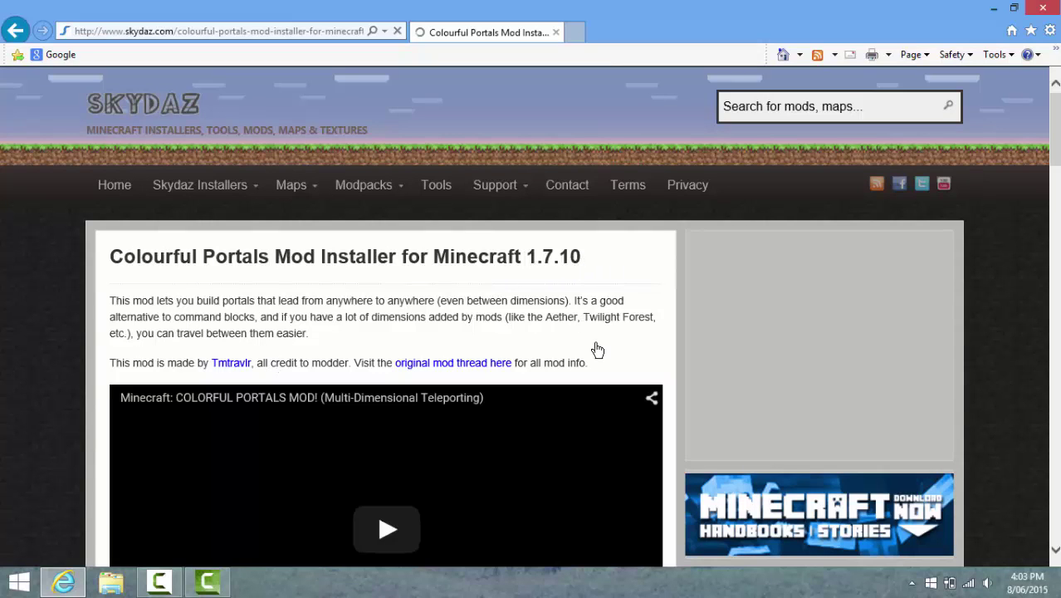
{"action": "scroll", "coordinate": [597, 349], "scroll_direction": "down", "scroll_amount": 2}
{"action": "scroll", "coordinate": [597, 350], "scroll_direction": "down", "scroll_amount": 6}
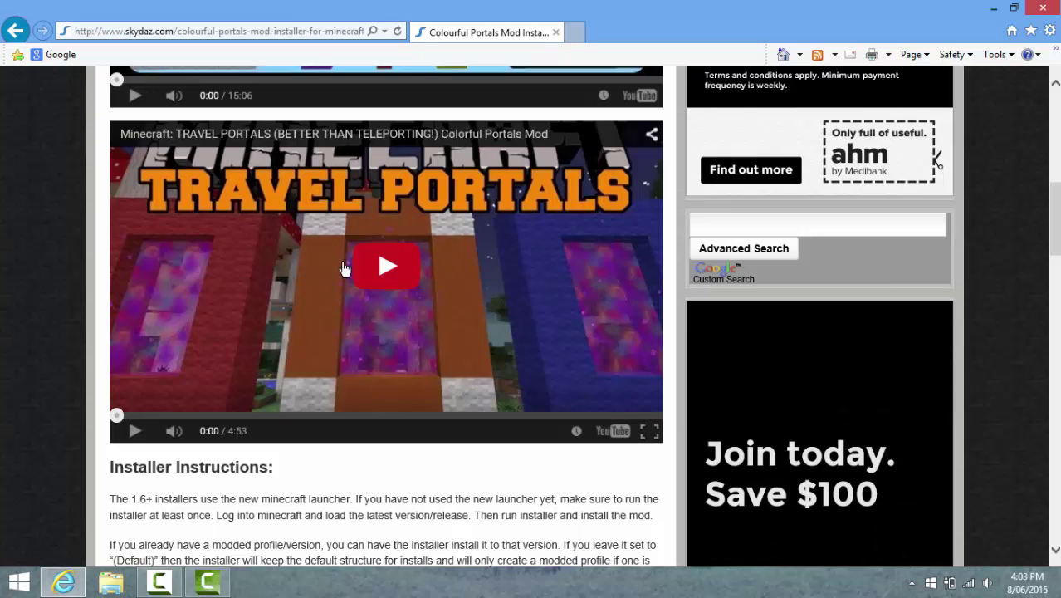
{"action": "scroll", "coordinate": [573, 340], "scroll_direction": "down", "scroll_amount": 4}
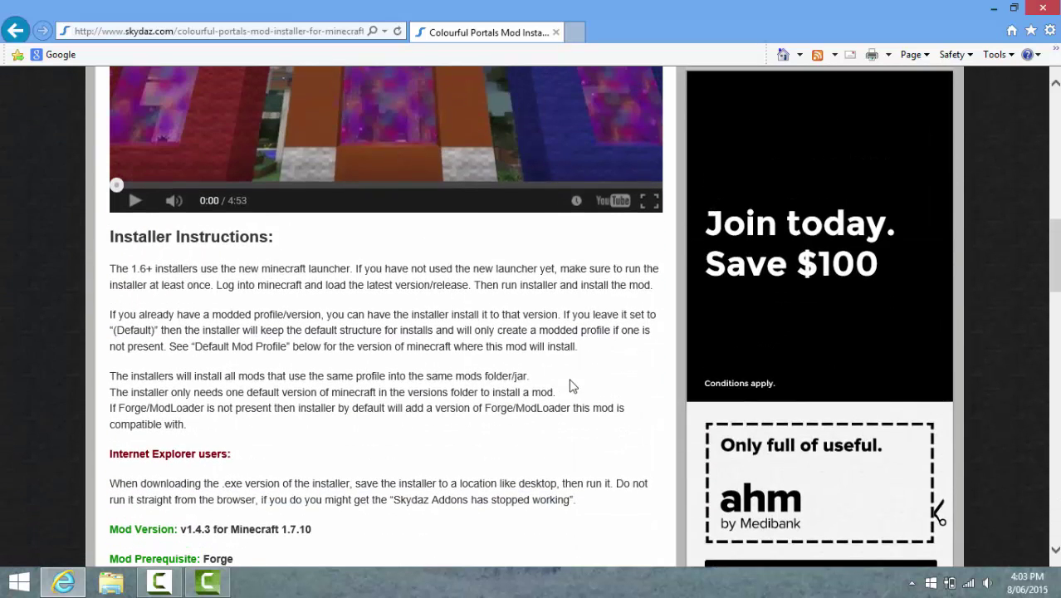
{"action": "scroll", "coordinate": [565, 384], "scroll_direction": "up", "scroll_amount": 3}
{"action": "scroll", "coordinate": [548, 411], "scroll_direction": "down", "scroll_amount": 6}
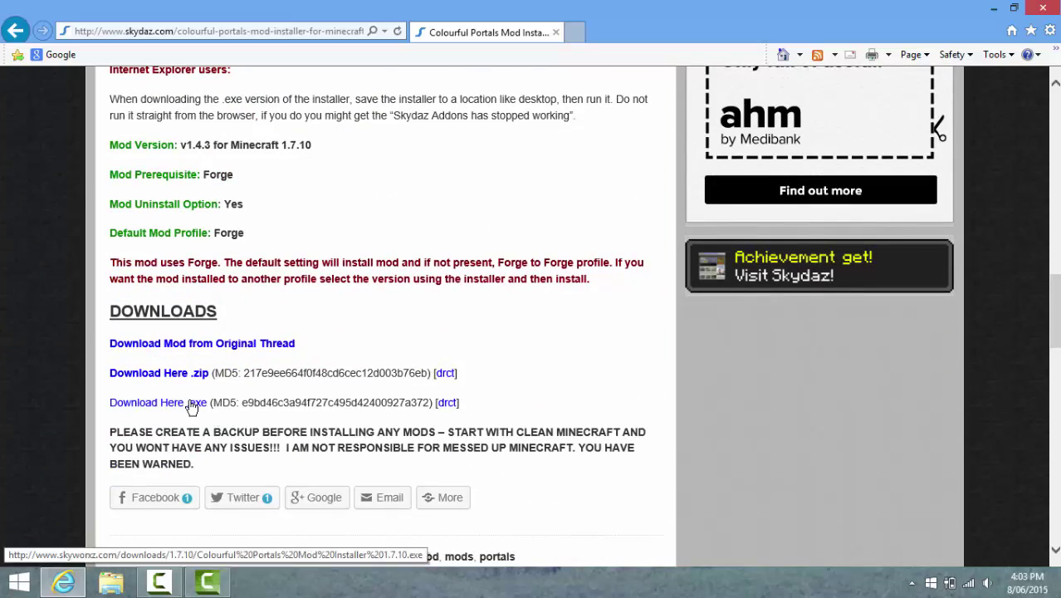
{"action": "scroll", "coordinate": [249, 415], "scroll_direction": "up", "scroll_amount": 7}
{"action": "scroll", "coordinate": [218, 495], "scroll_direction": "down", "scroll_amount": 3}
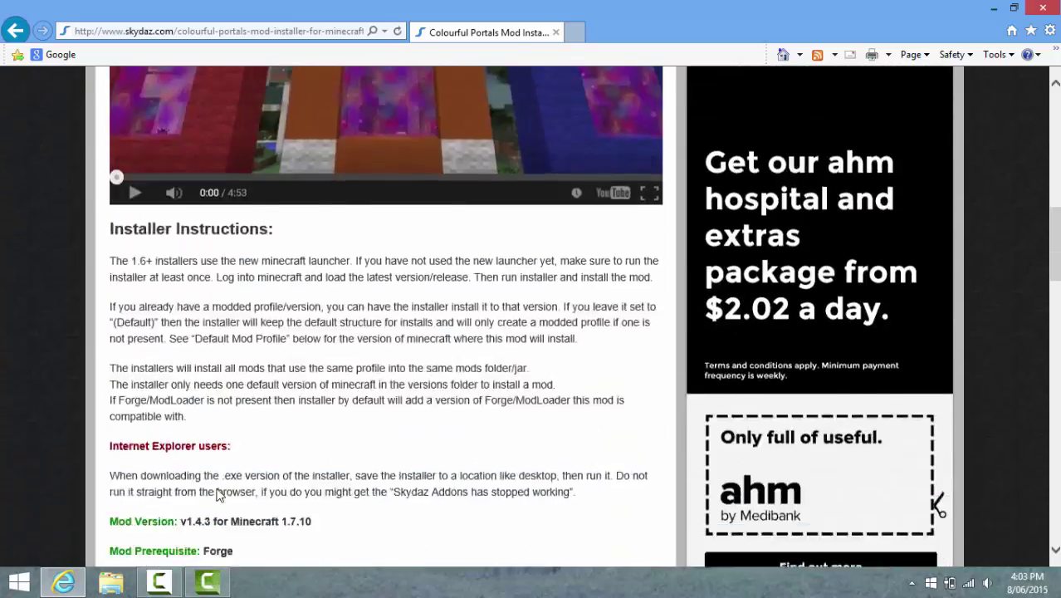
{"action": "scroll", "coordinate": [218, 495], "scroll_direction": "down", "scroll_amount": 3}
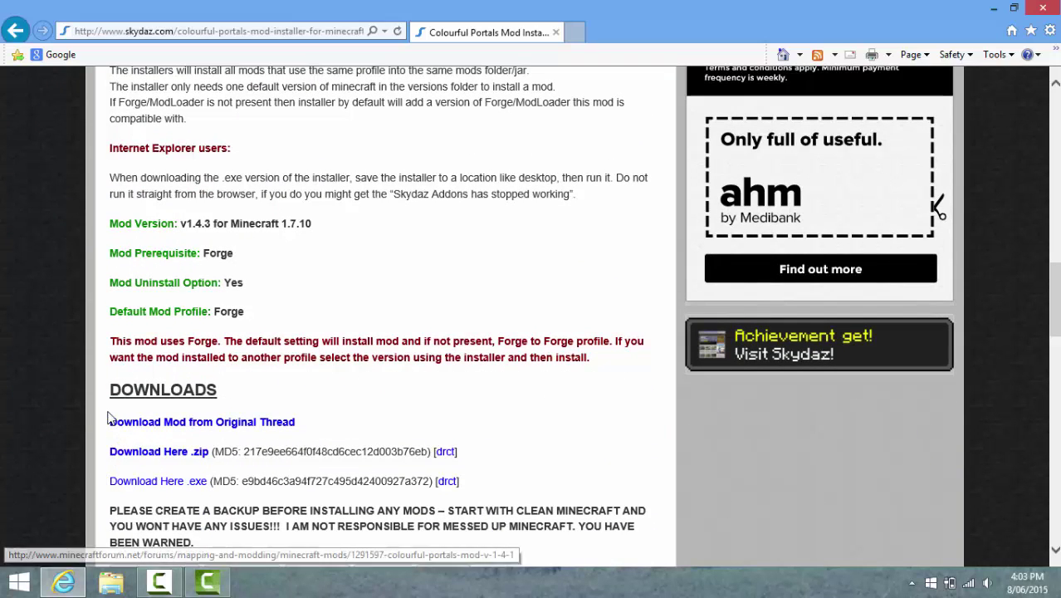
Download the .exe version of the Colourful Portals Mod Installer 1.7.10 from the Downloads section and save it
{"action": "left_click_drag", "start_coordinate": [108, 387], "coordinate": [219, 394]}
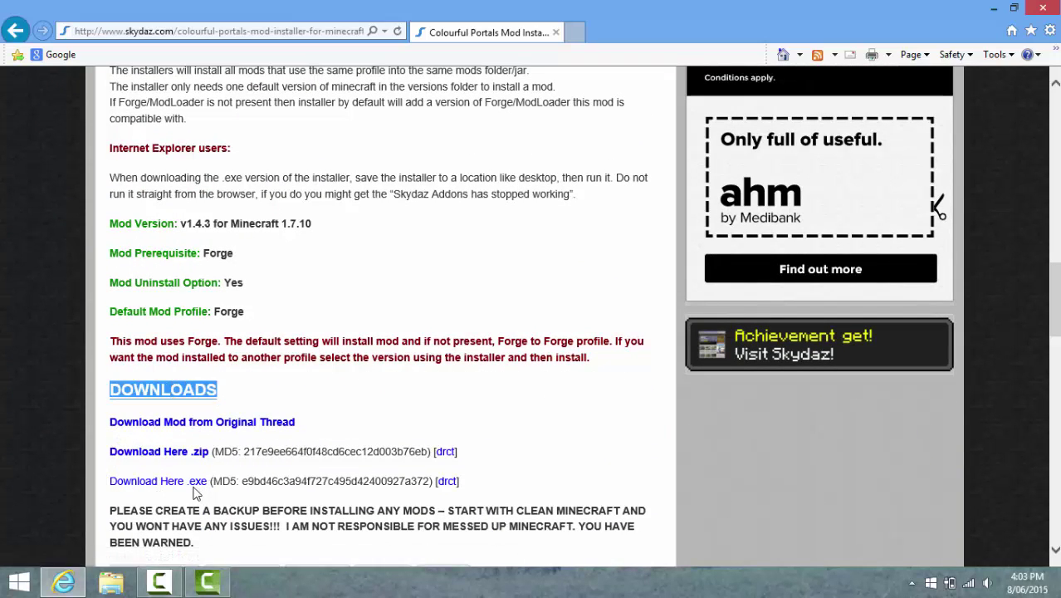
{"action": "left_click", "coordinate": [194, 484]}
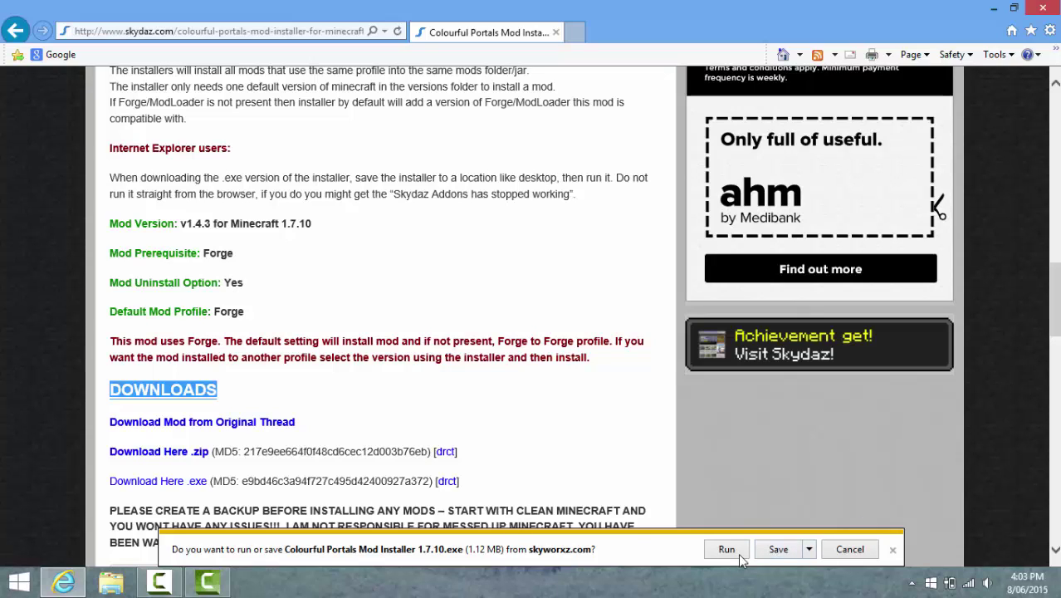
{"action": "left_click", "coordinate": [776, 549]}
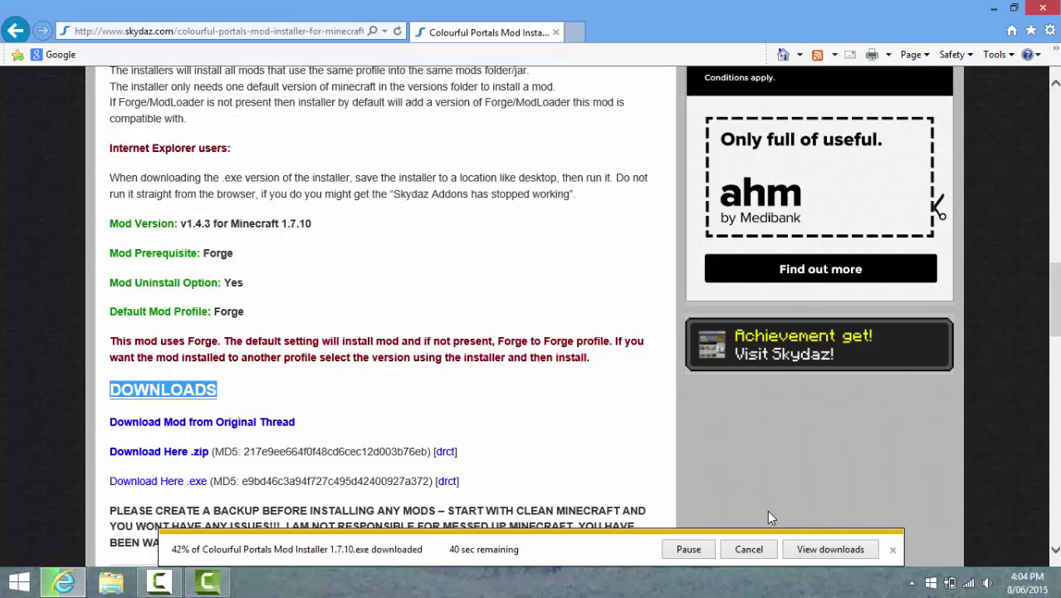
{"action": "left_click", "coordinate": [738, 490]}
{"action": "scroll", "coordinate": [739, 490], "scroll_direction": "down", "scroll_amount": 1}
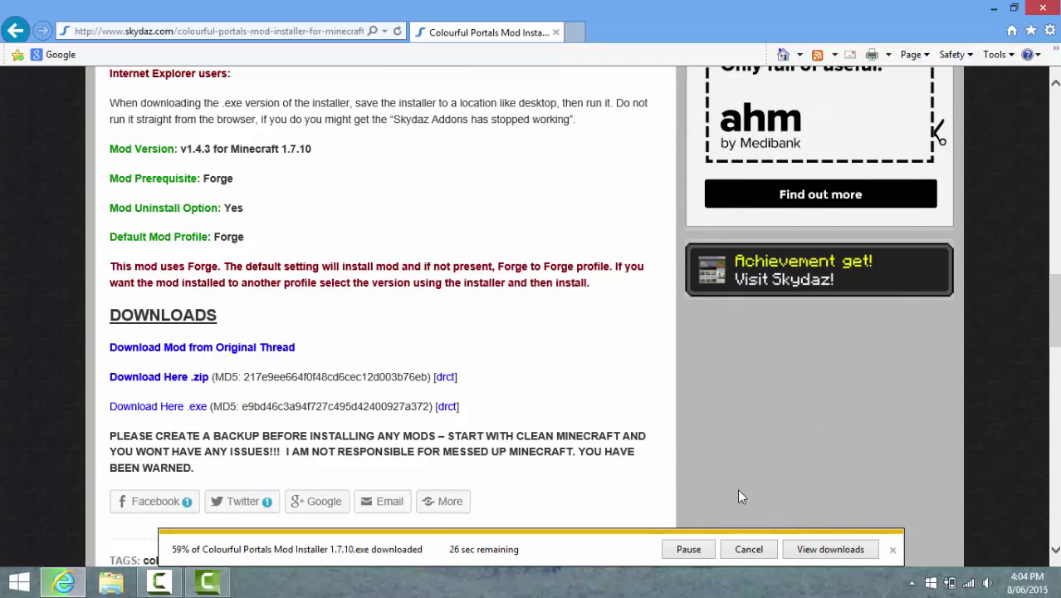
{"action": "scroll", "coordinate": [738, 491], "scroll_direction": "down", "scroll_amount": 4}
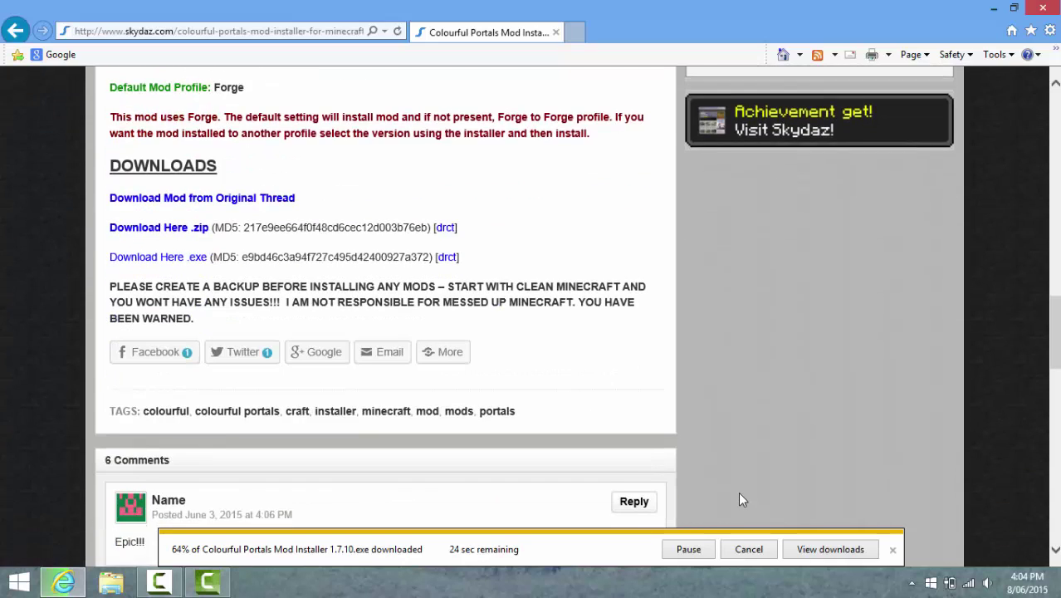
{"action": "scroll", "coordinate": [455, 419], "scroll_direction": "down", "scroll_amount": 2}
{"action": "scroll", "coordinate": [447, 419], "scroll_direction": "up", "scroll_amount": 1}
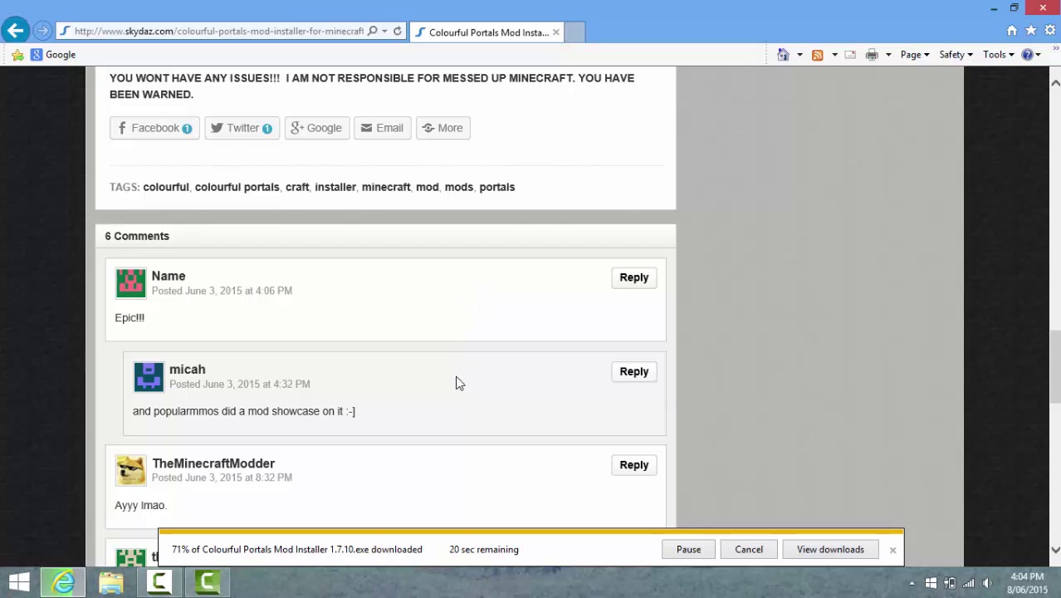
{"action": "scroll", "coordinate": [459, 382], "scroll_direction": "down", "scroll_amount": 2}
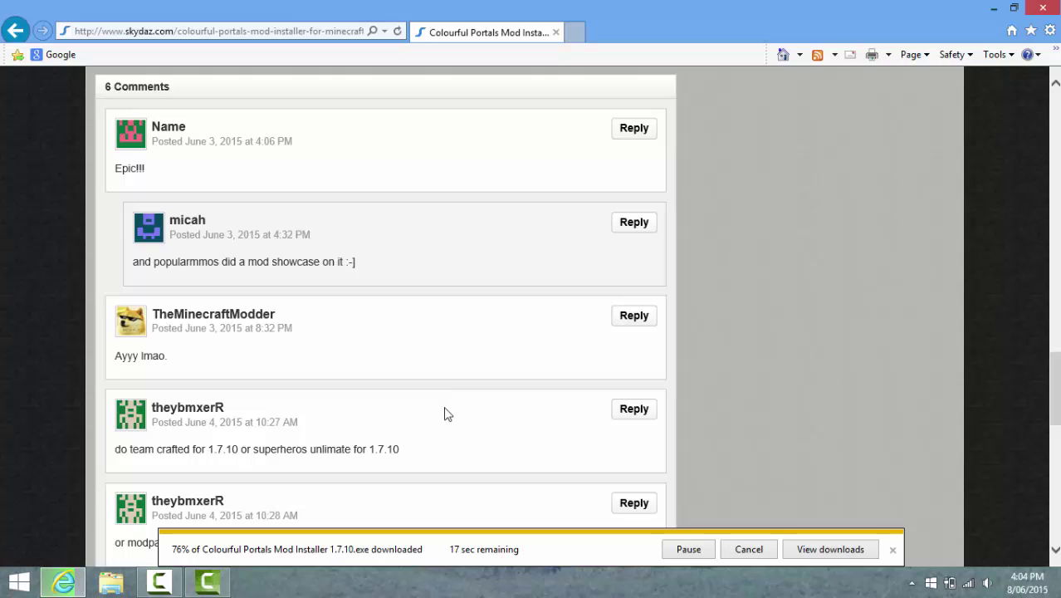
{"action": "scroll", "coordinate": [440, 430], "scroll_direction": "down", "scroll_amount": 1}
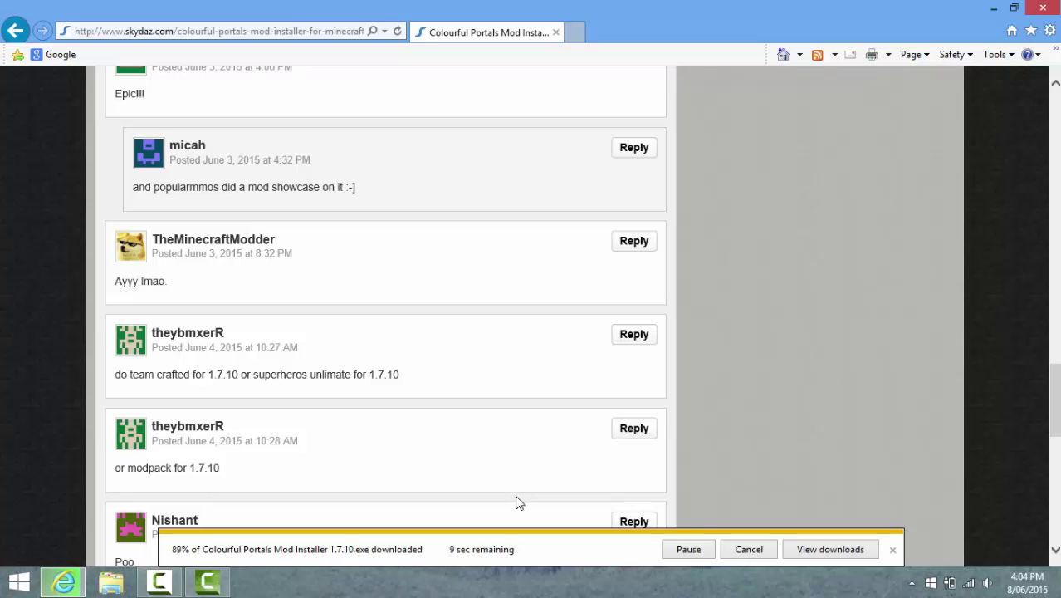
{"action": "scroll", "coordinate": [516, 500], "scroll_direction": "down", "scroll_amount": 2}
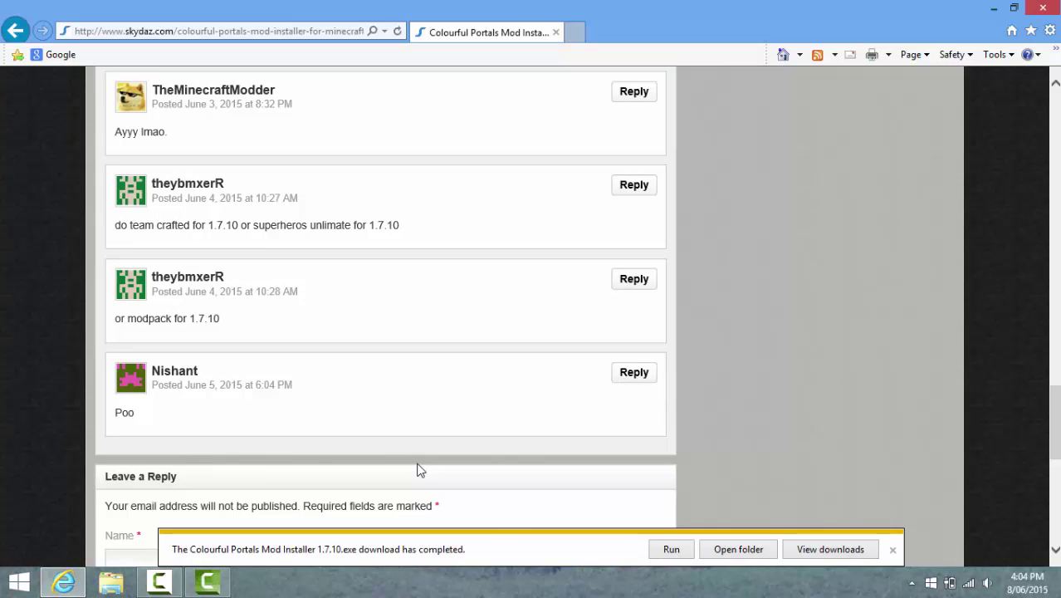
{"action": "scroll", "coordinate": [372, 203], "scroll_direction": "down", "scroll_amount": 3}
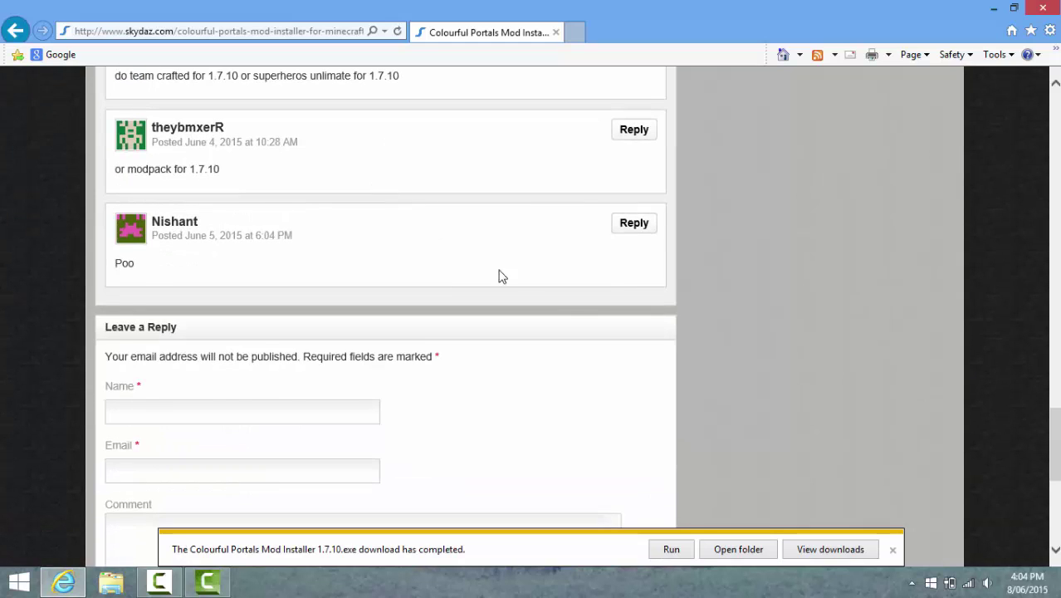
{"action": "scroll", "coordinate": [500, 275], "scroll_direction": "up", "scroll_amount": 12}
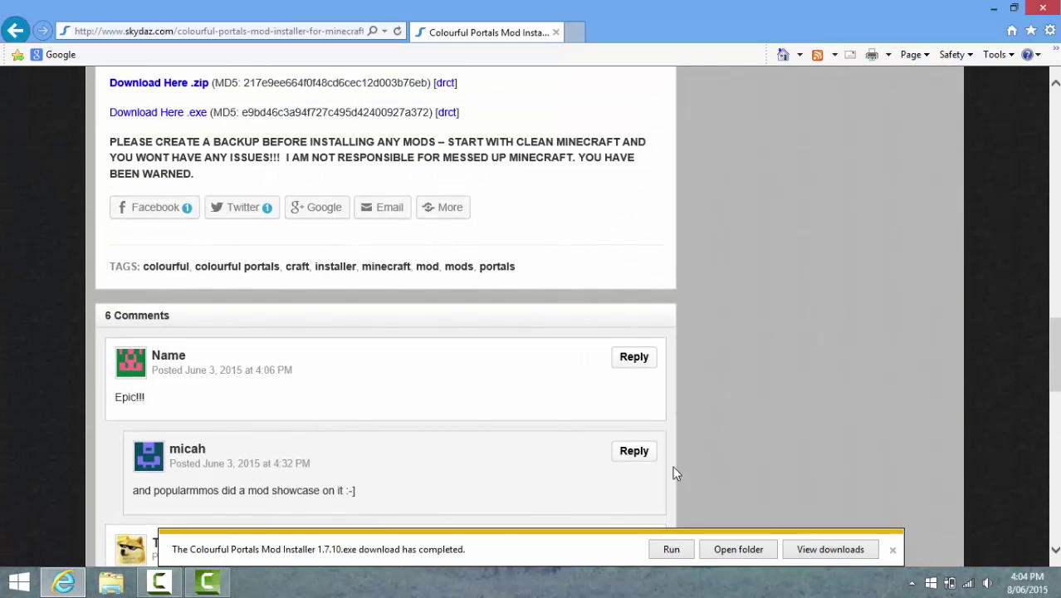
{"action": "scroll", "coordinate": [673, 473], "scroll_direction": "up", "scroll_amount": 10}
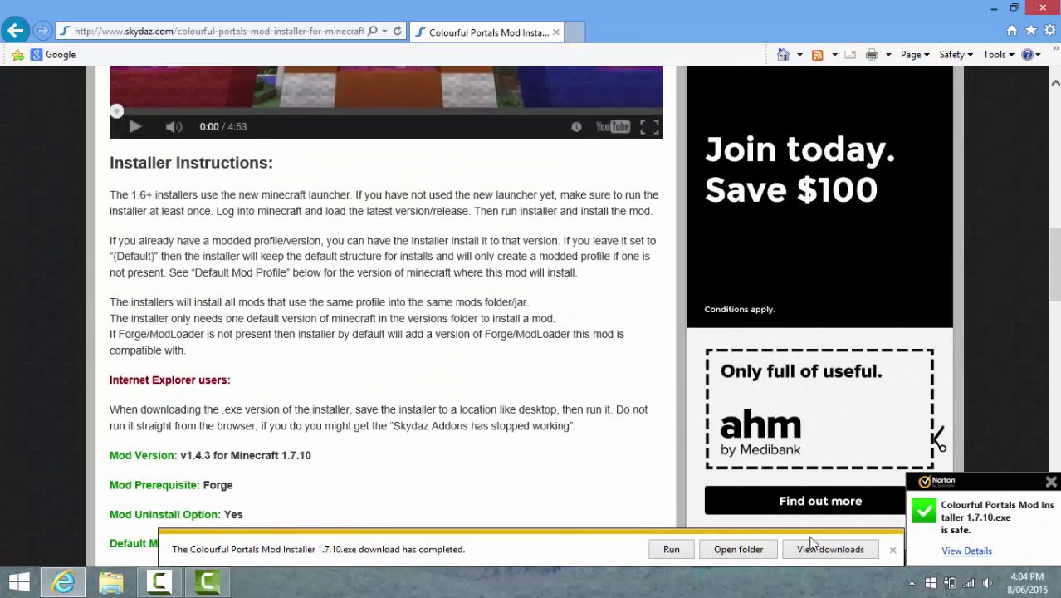
Open the folder containing the finished download and run Colourful Portals Mod Installer 1.7.10
{"action": "left_click", "coordinate": [770, 550]}
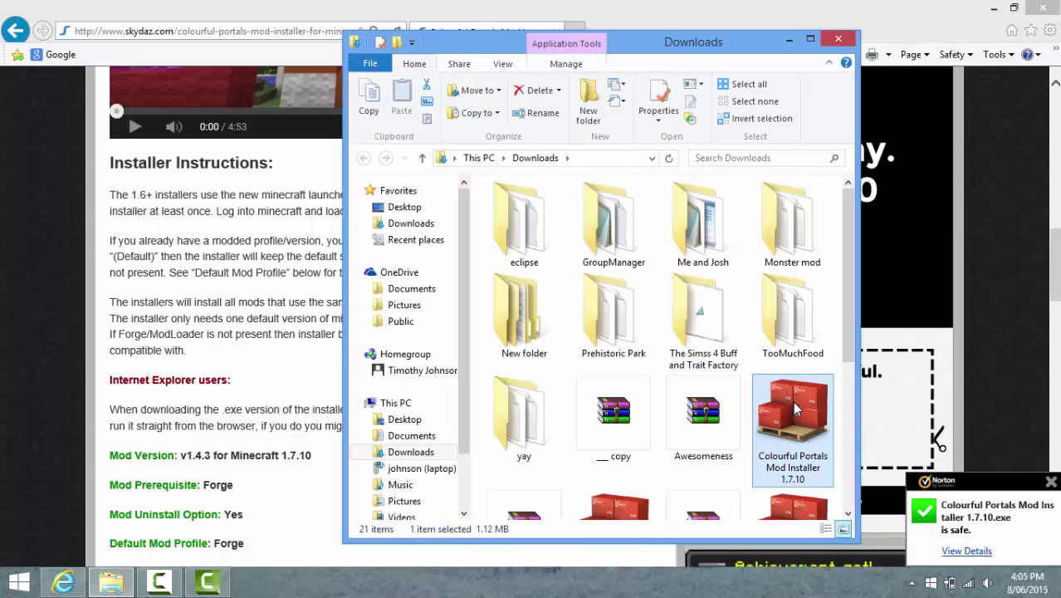
{"action": "double_click", "coordinate": [796, 407]}
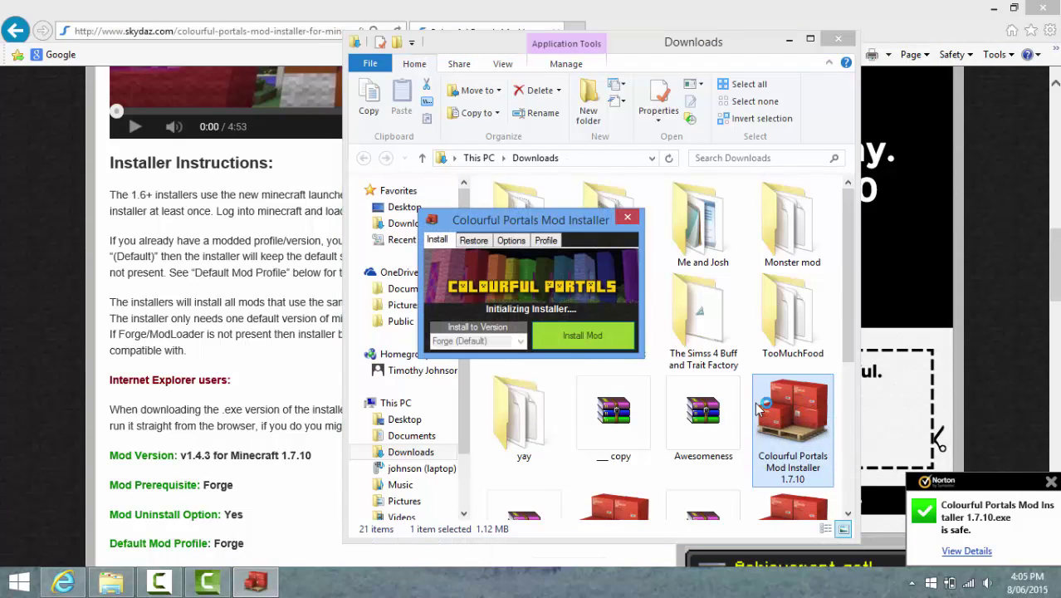
{"action": "right_click", "coordinate": [769, 415]}
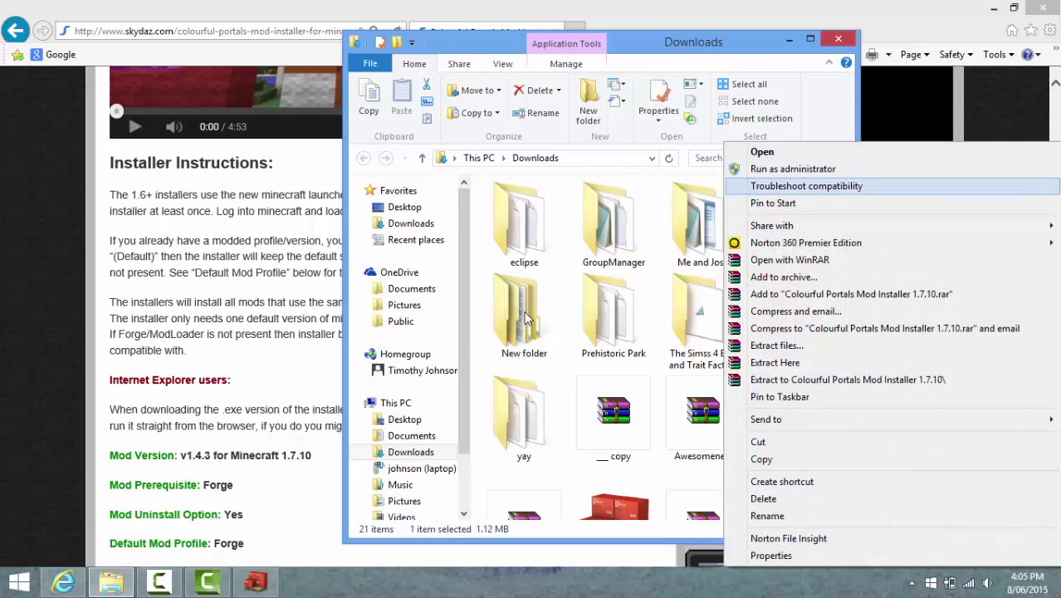
{"action": "left_click", "coordinate": [257, 583]}
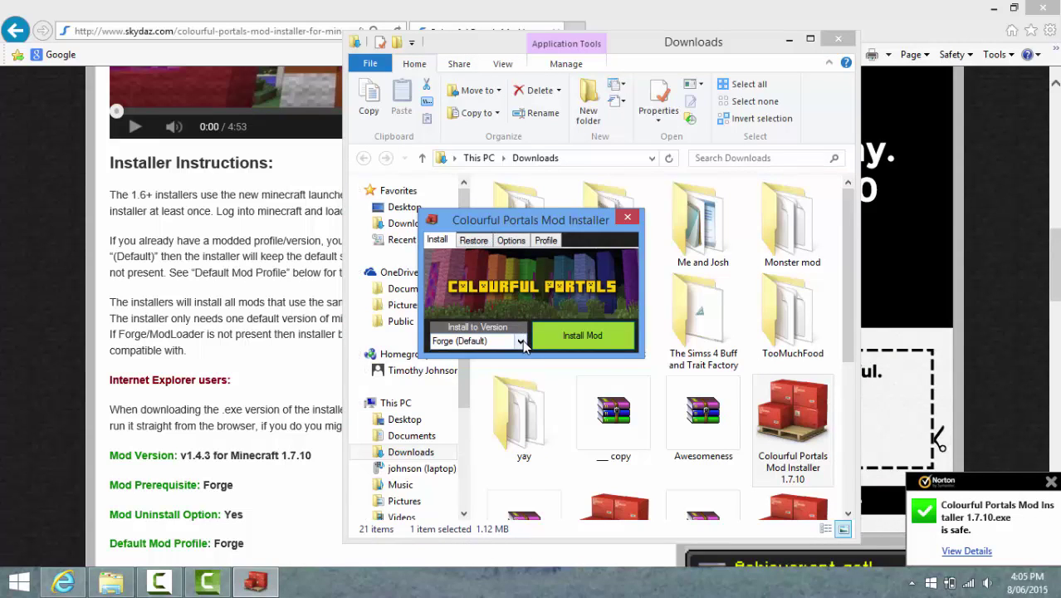
Look through the installer's Install to Version choices and its Options, Restore and Profile pages
{"action": "left_click", "coordinate": [521, 341]}
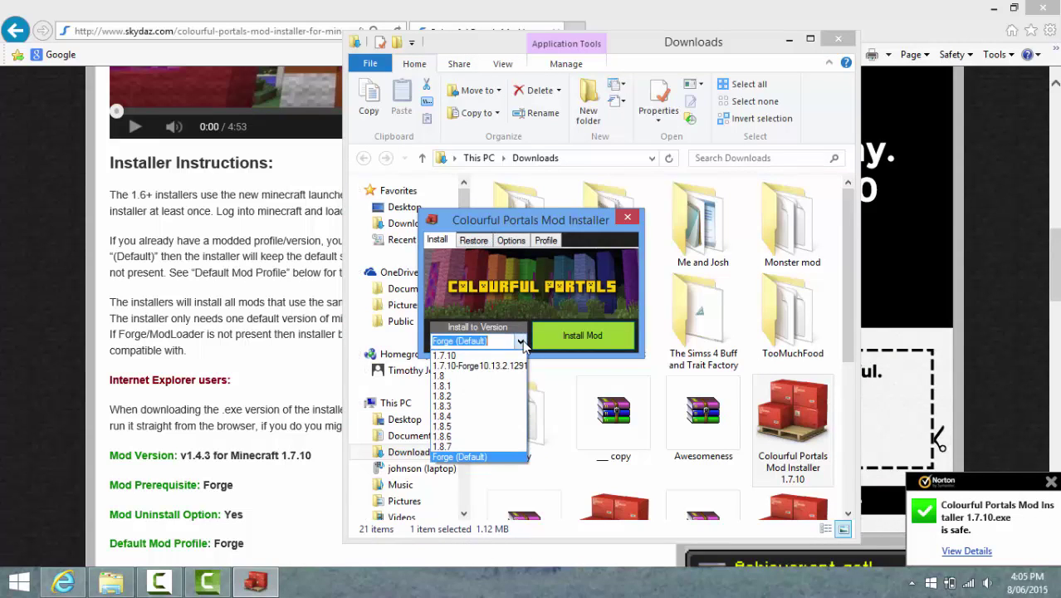
{"action": "left_click", "coordinate": [520, 342]}
{"action": "left_click", "coordinate": [521, 342]}
{"action": "left_click", "coordinate": [521, 342]}
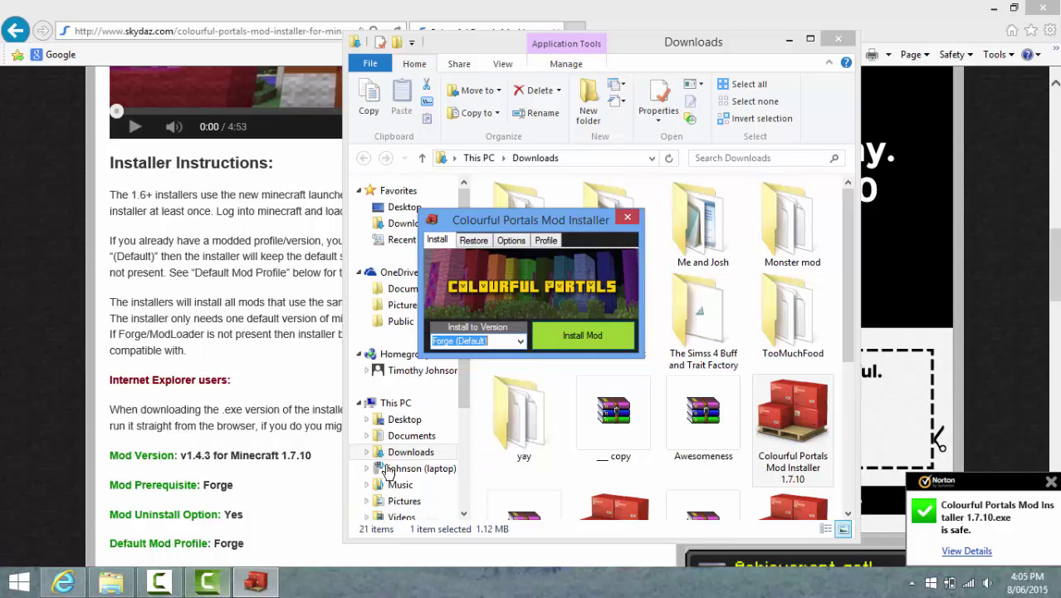
{"action": "left_click", "coordinate": [513, 240]}
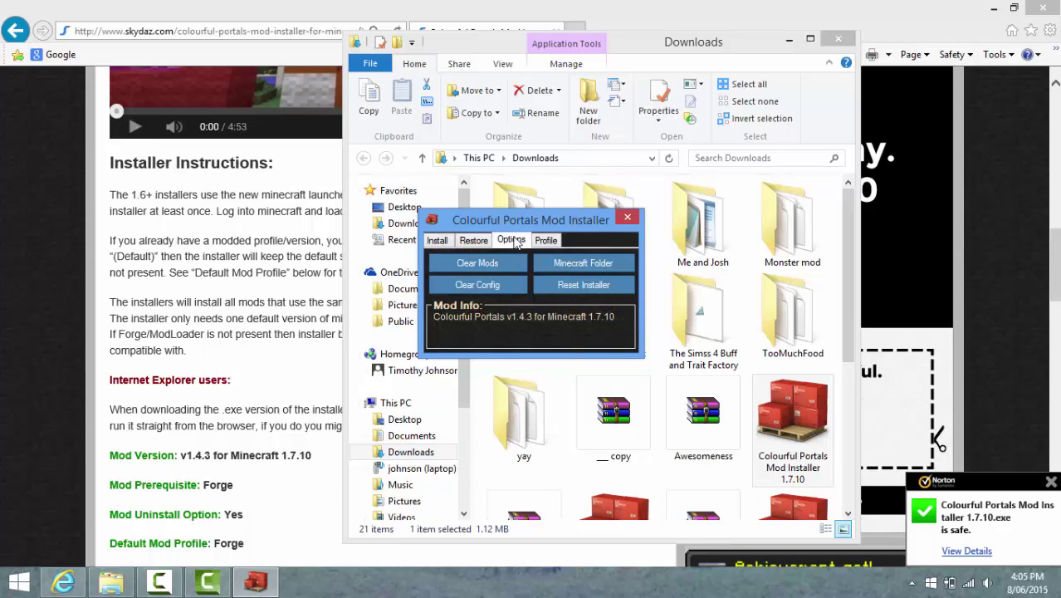
{"action": "left_click", "coordinate": [471, 240]}
{"action": "left_click", "coordinate": [521, 243]}
{"action": "left_click", "coordinate": [542, 242]}
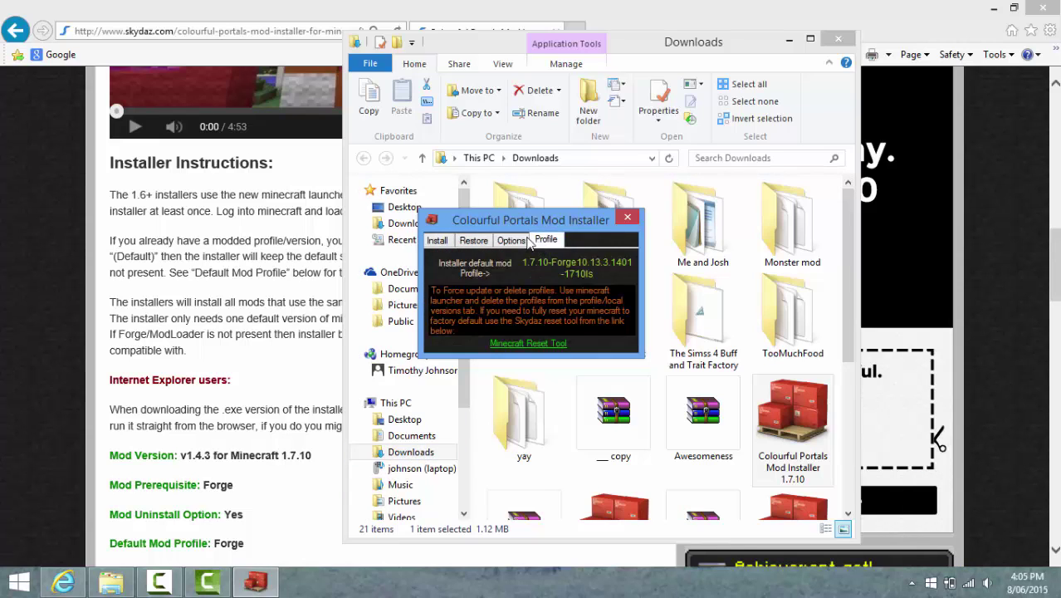
Clear all mods in the mods and coremods folders from the installer's options
{"action": "left_click", "coordinate": [510, 242]}
{"action": "left_click", "coordinate": [470, 264]}
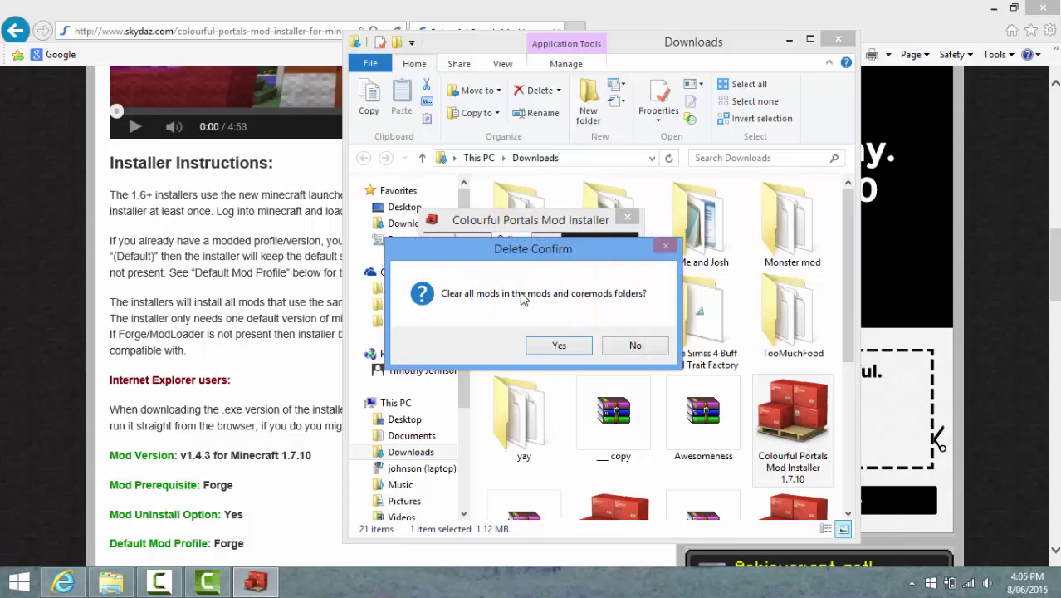
{"action": "left_click", "coordinate": [570, 344]}
{"action": "left_click", "coordinate": [580, 339]}
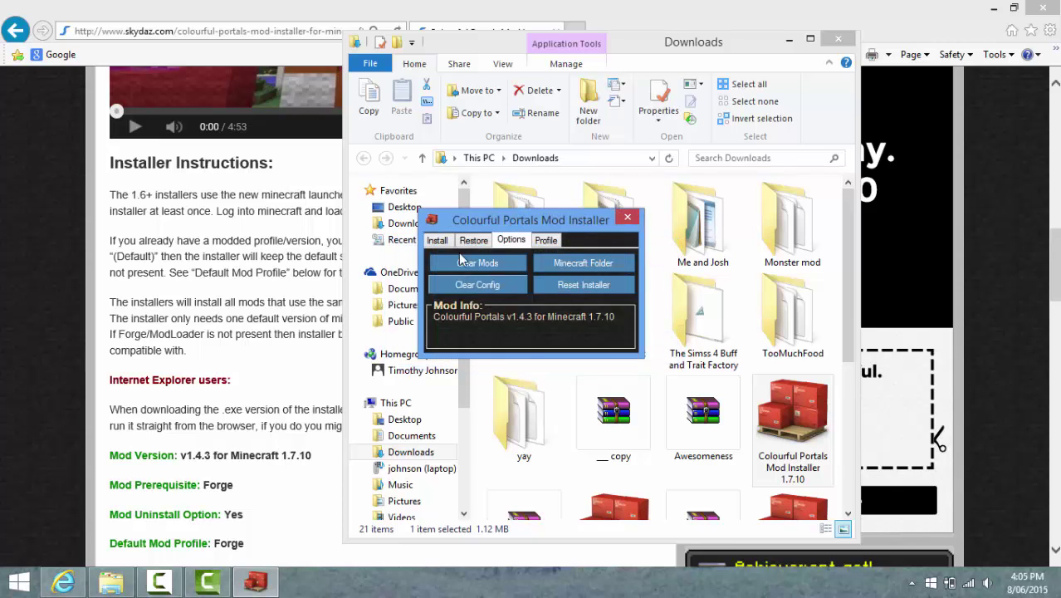
Install the Colourful Portals mod to the Forge (Default) version without backing up Minecraft
{"action": "left_click", "coordinate": [438, 240]}
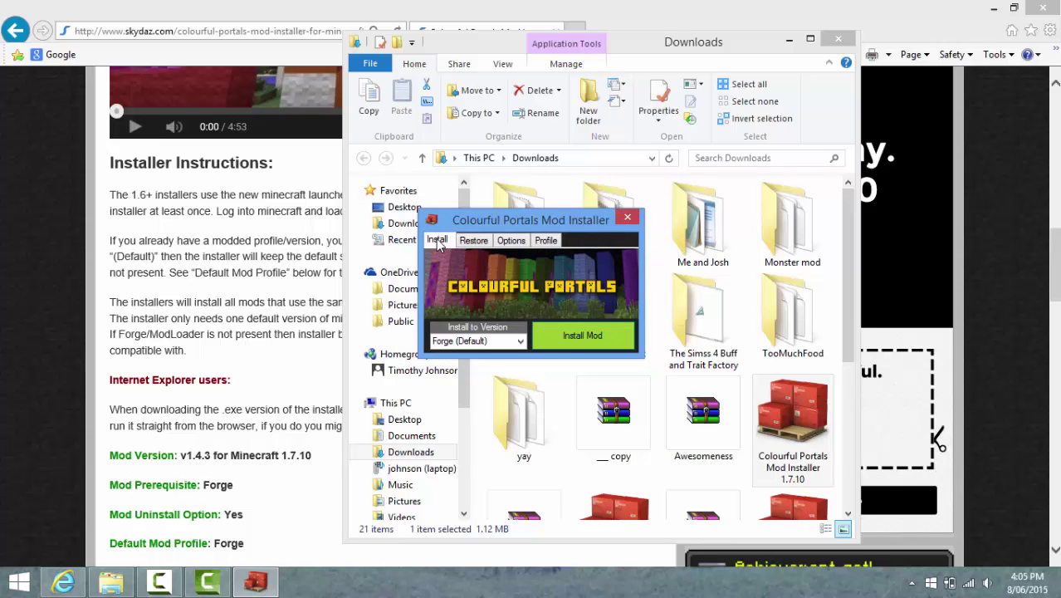
{"action": "left_click", "coordinate": [590, 330]}
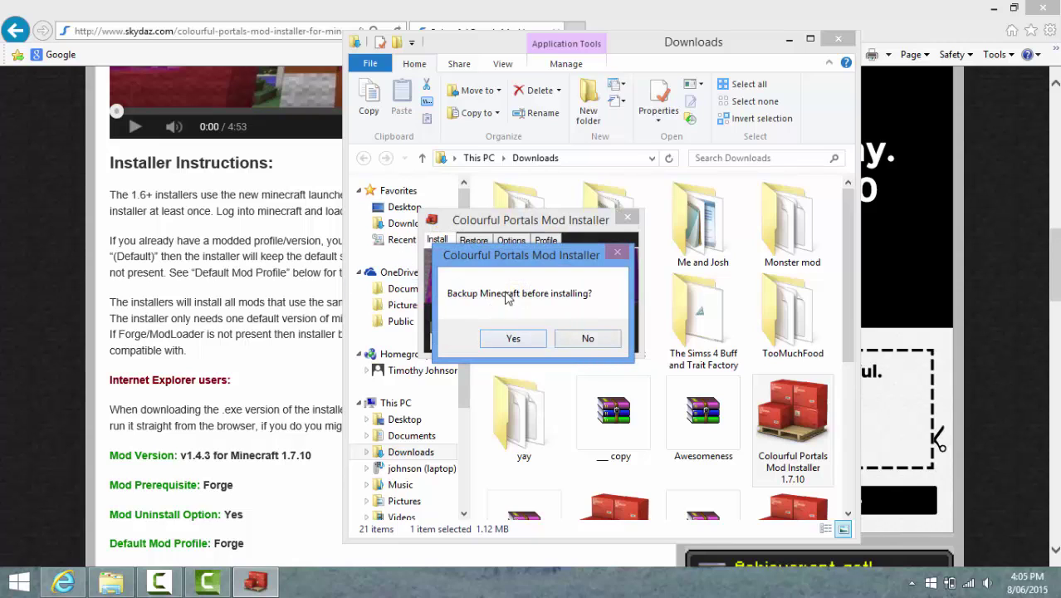
{"action": "left_click", "coordinate": [599, 340]}
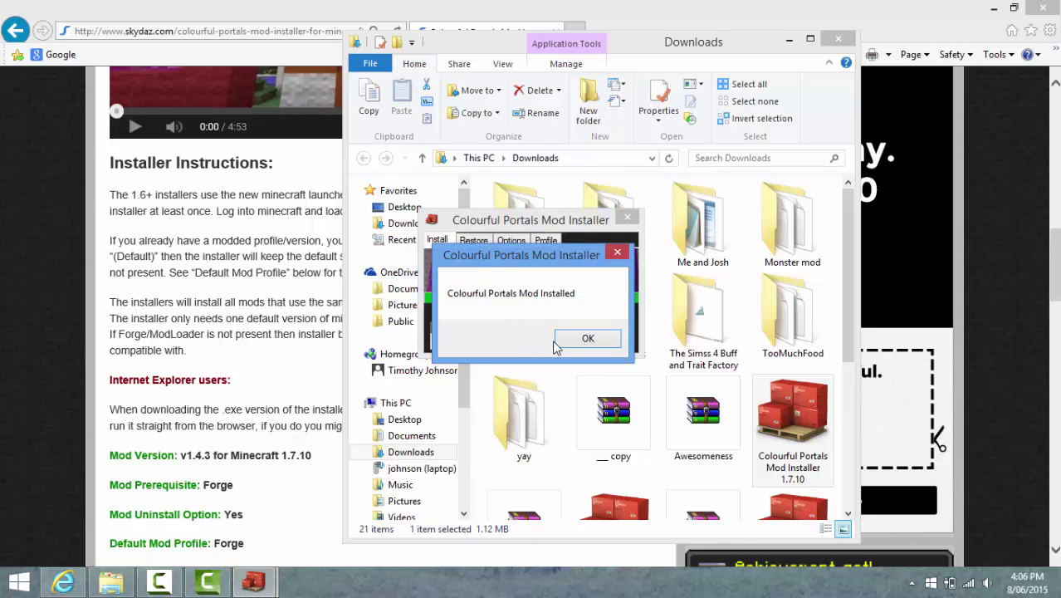
{"action": "left_click", "coordinate": [584, 338]}
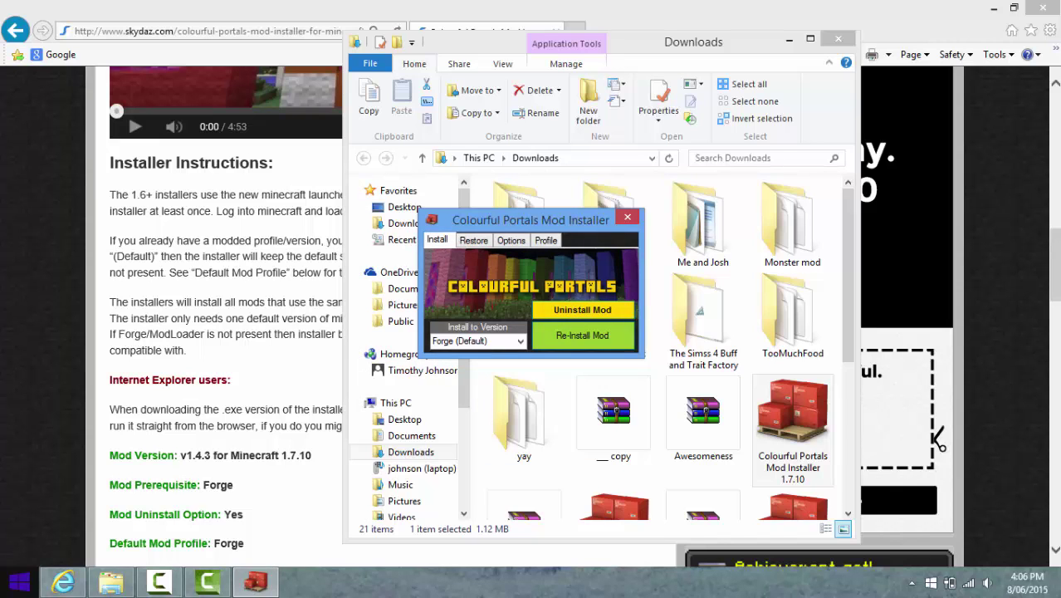
Search Windows for "mine" and open the Minecraft Launcher
{"action": "left_click", "coordinate": [18, 582]}
{"action": "type", "text": "mine"}
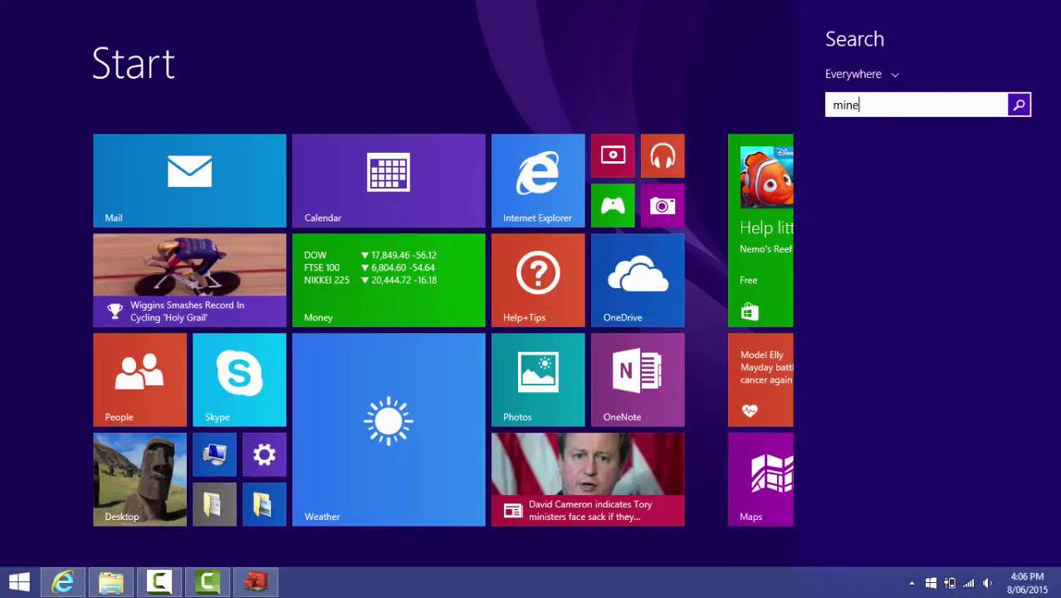
{"action": "key", "text": "Escape"}
{"action": "key", "text": "Escape"}
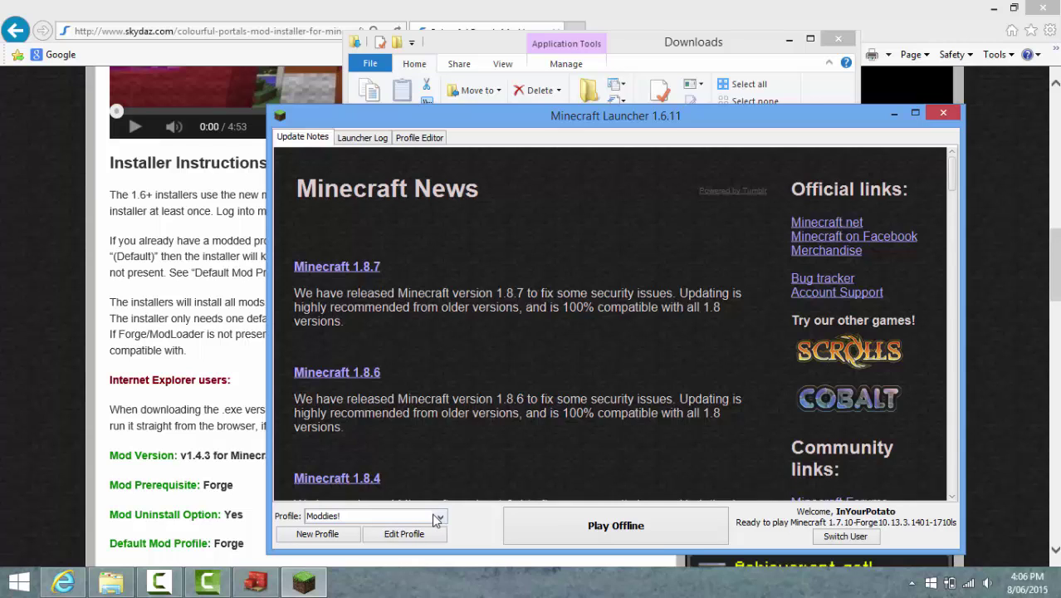
Select the Forge profile in the Minecraft Launcher and start the game
{"action": "left_click", "coordinate": [437, 517]}
{"action": "scroll", "coordinate": [374, 482], "scroll_direction": "up", "scroll_amount": 1}
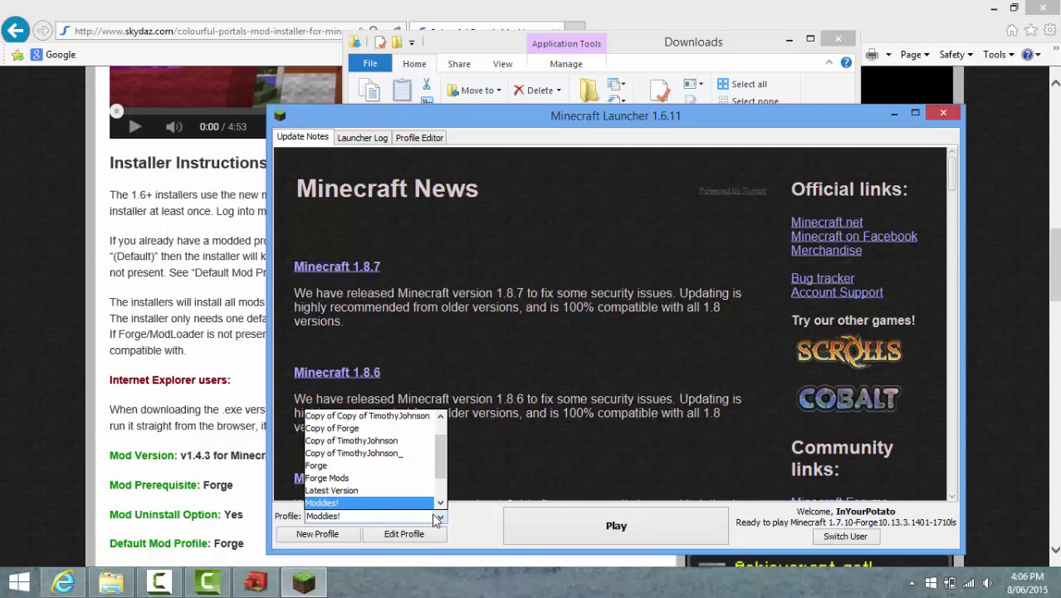
{"action": "left_click", "coordinate": [346, 466]}
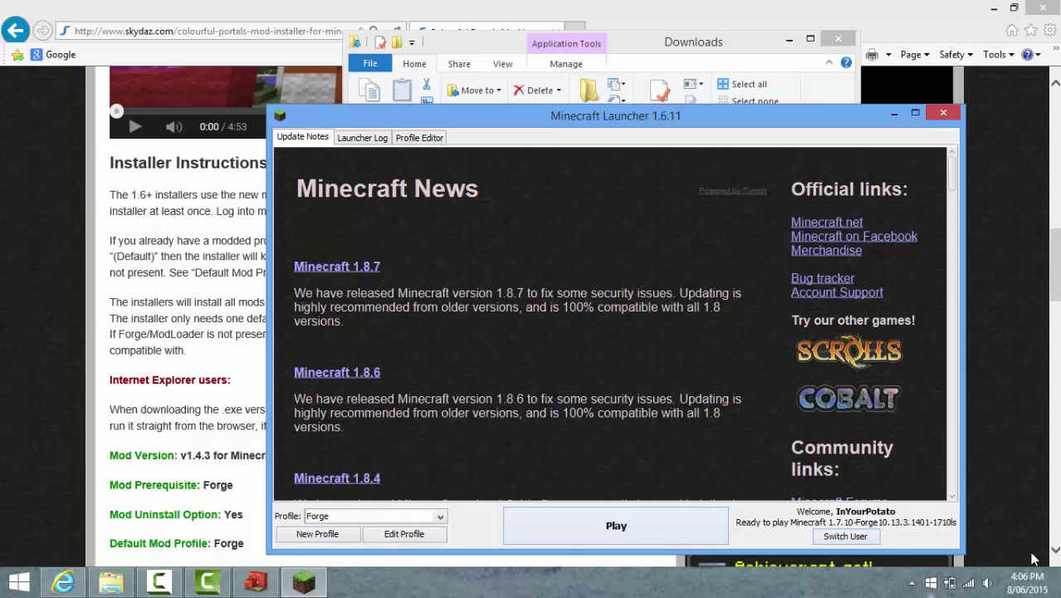
{"action": "left_click", "coordinate": [440, 516]}
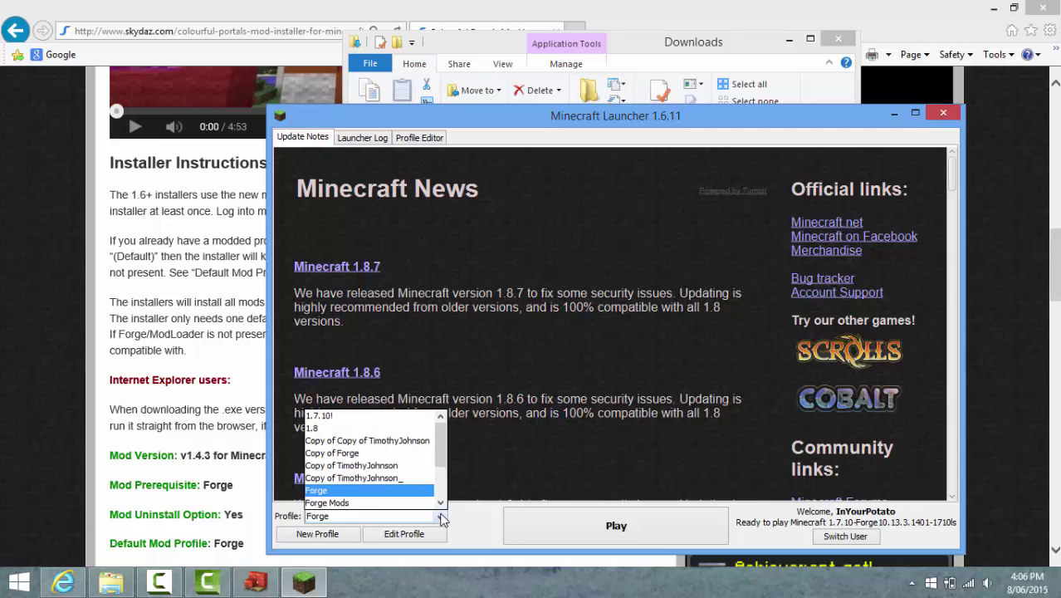
{"action": "left_click", "coordinate": [441, 516]}
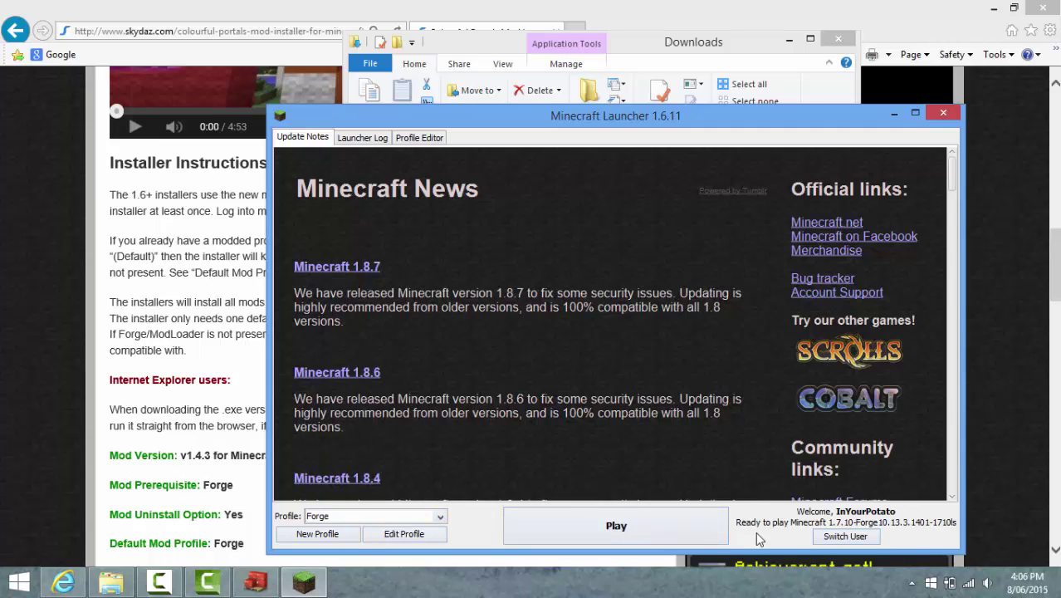
{"action": "left_click", "coordinate": [571, 538]}
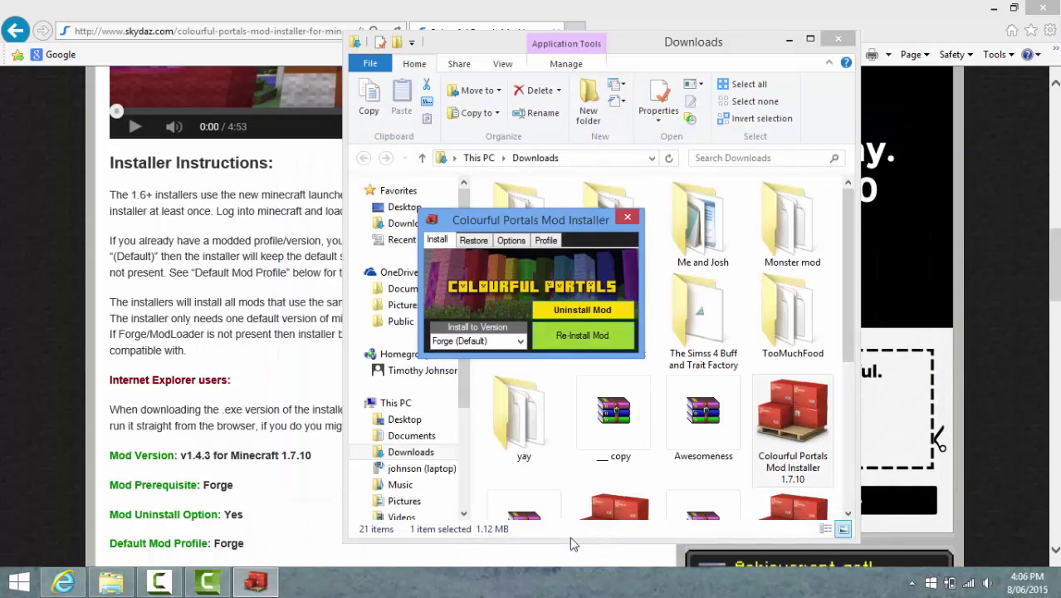
{"action": "left_click", "coordinate": [184, 289]}
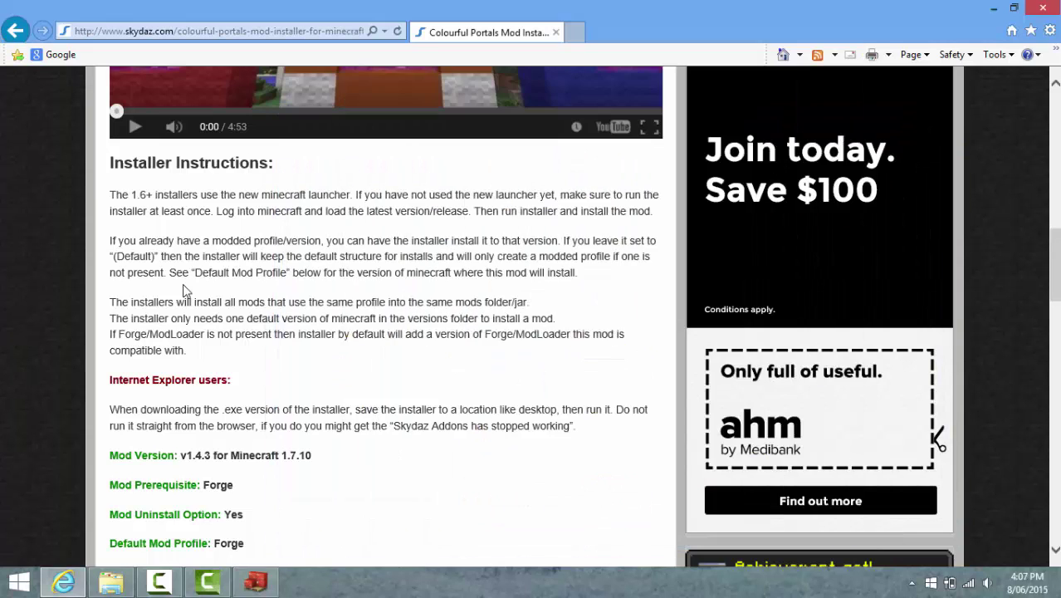
{"action": "scroll", "coordinate": [185, 291], "scroll_direction": "down", "scroll_amount": 10}
{"action": "scroll", "coordinate": [184, 295], "scroll_direction": "up", "scroll_amount": 5}
{"action": "scroll", "coordinate": [181, 307], "scroll_direction": "down", "scroll_amount": 2}
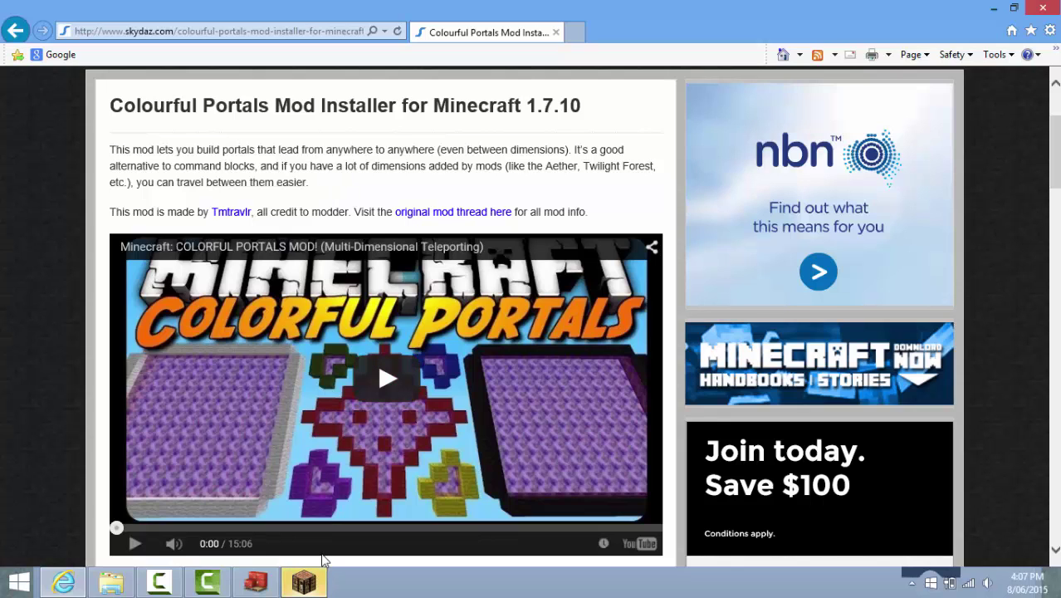
Switch to Minecraft 1.7.10 and view the Colourful Portals entry in the mod list
{"action": "left_click", "coordinate": [304, 581]}
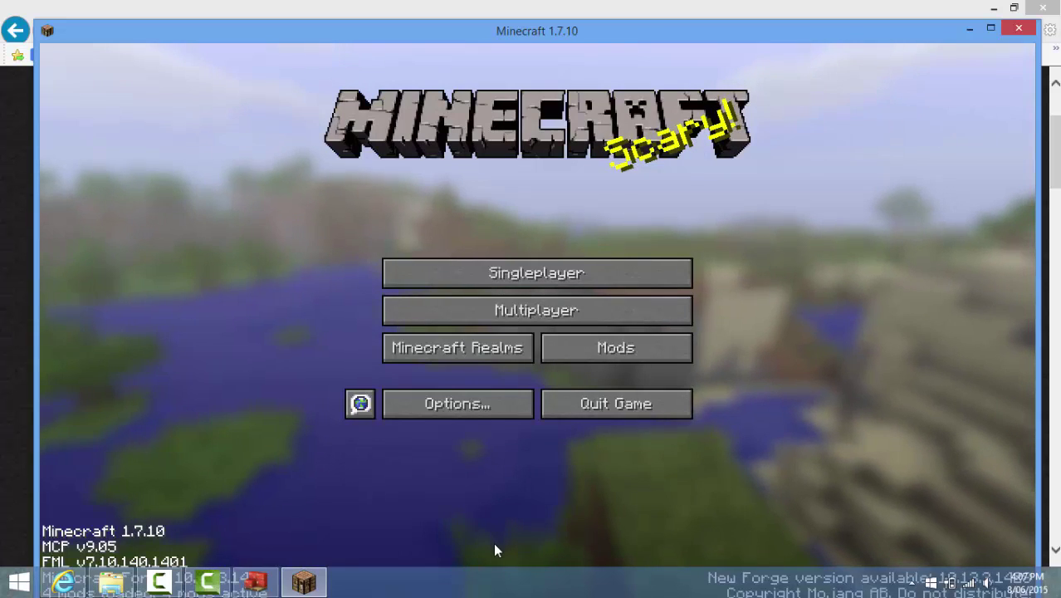
{"action": "left_click", "coordinate": [613, 347]}
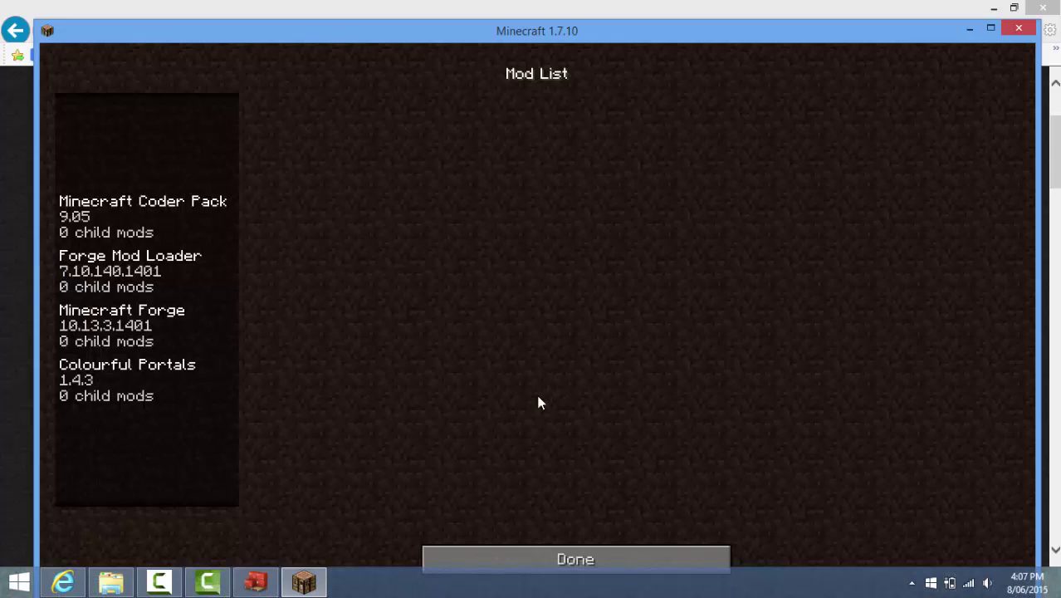
{"action": "left_click", "coordinate": [198, 383]}
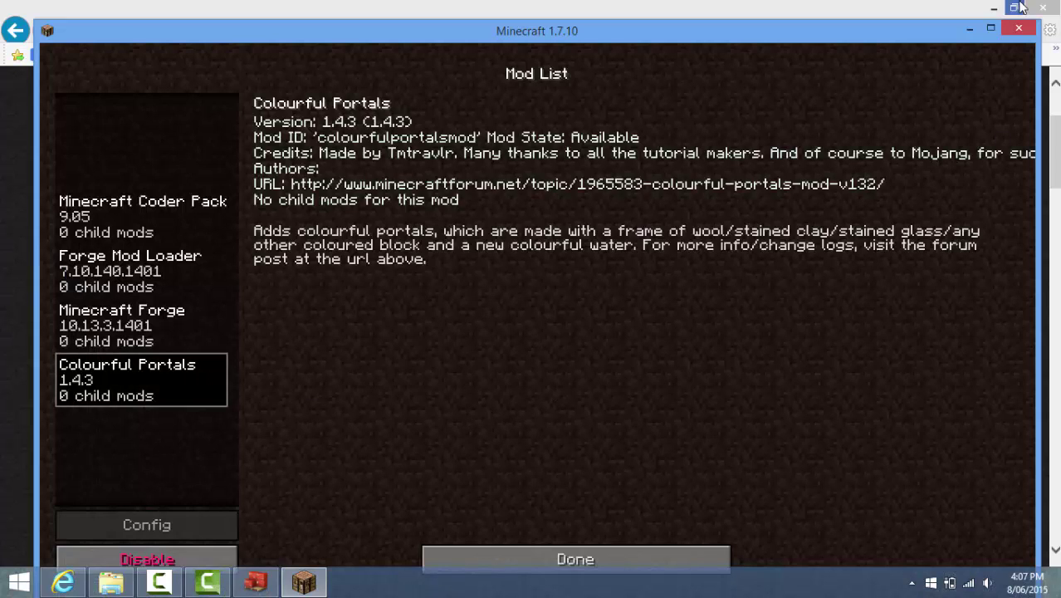
Close Minecraft, Internet Explorer, the Colourful Portals Mod Installer and the Downloads folder
{"action": "left_click", "coordinate": [1020, 31]}
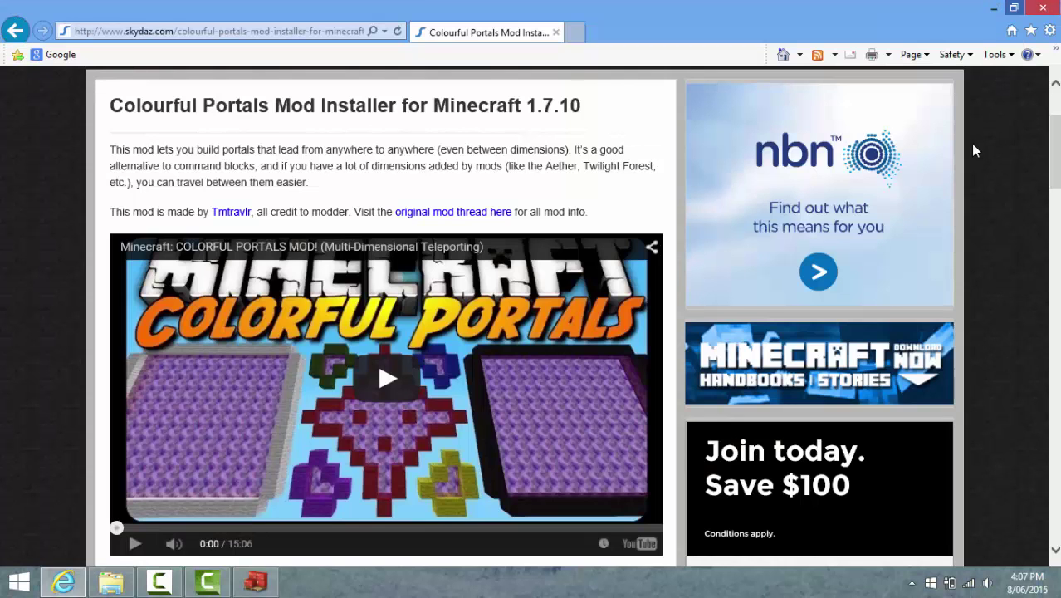
{"action": "left_click", "coordinate": [1046, 8]}
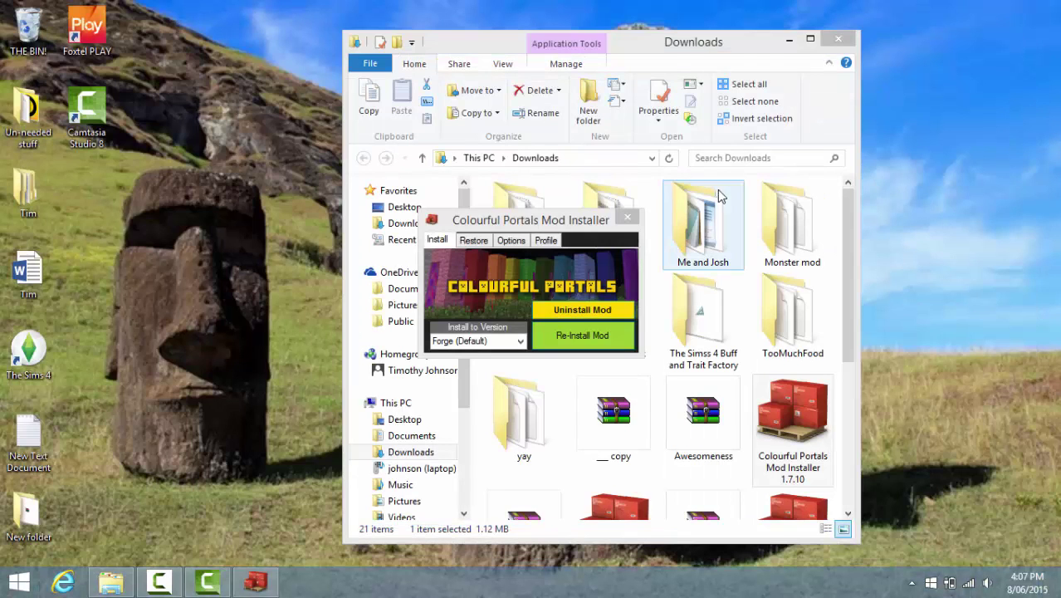
{"action": "left_click", "coordinate": [627, 219]}
{"action": "left_click", "coordinate": [838, 39]}
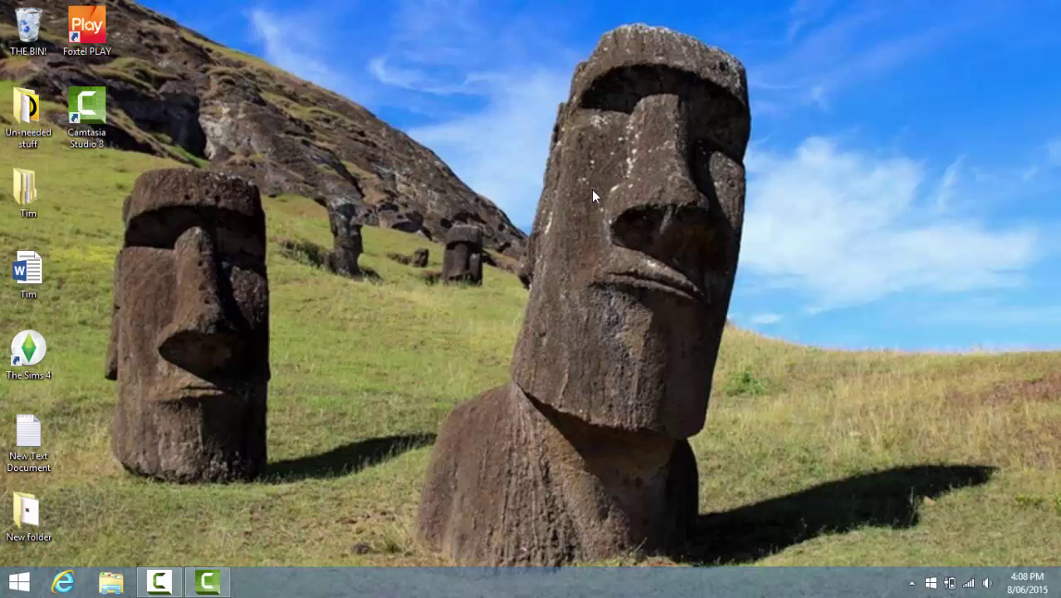
{"action": "left_click_drag", "start_coordinate": [472, 39], "coordinate": [839, 424]}
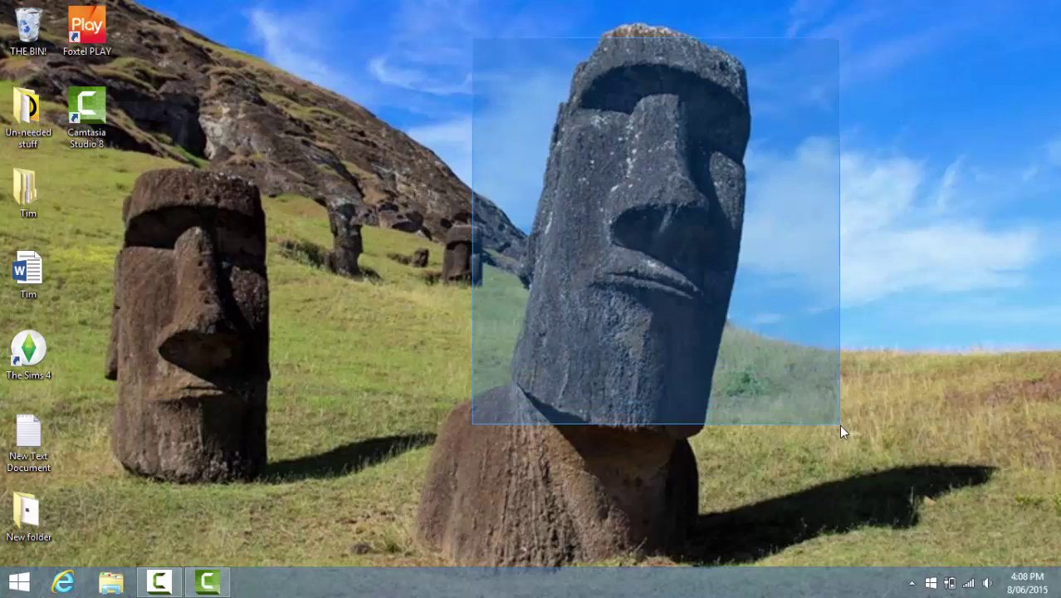
{"action": "left_click_drag", "start_coordinate": [467, 31], "coordinate": [697, 427]}
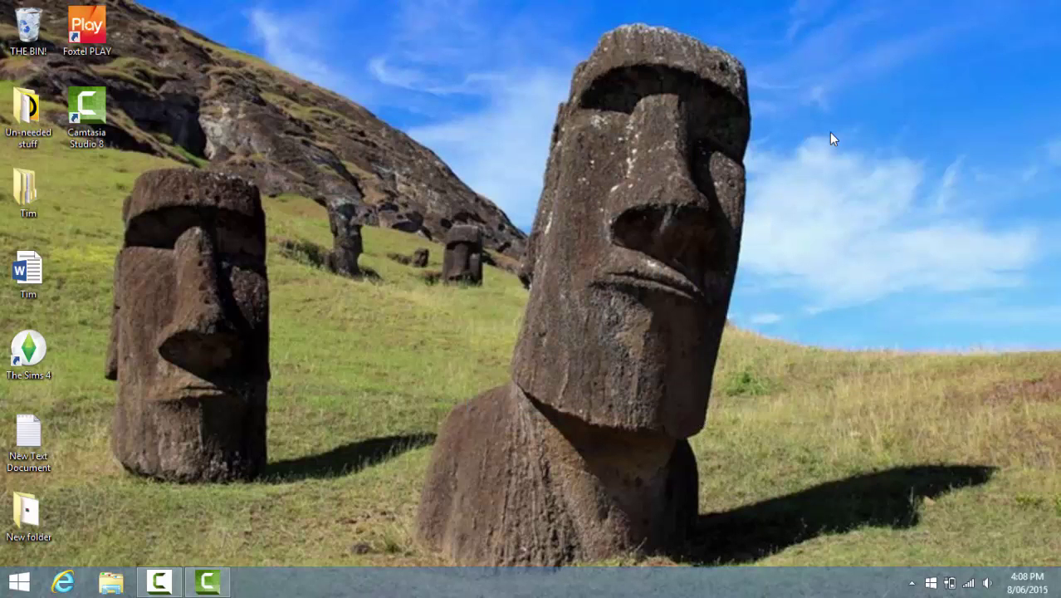